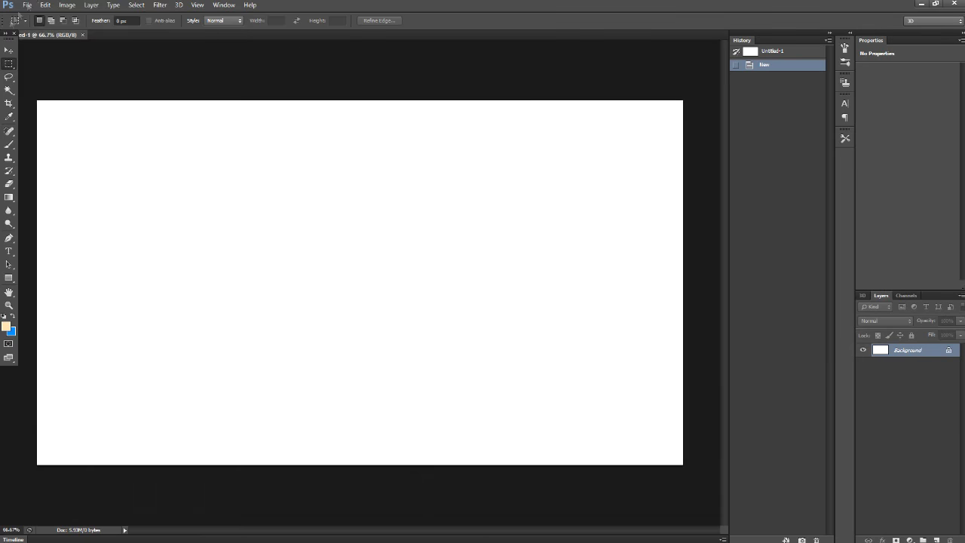
Step: Open the two-sword image C0IntDAUQAAU-Uc.jpg
key("ctrl+o")
double_click(676, 104)
left_click_drag(756, 106, 813, 84)
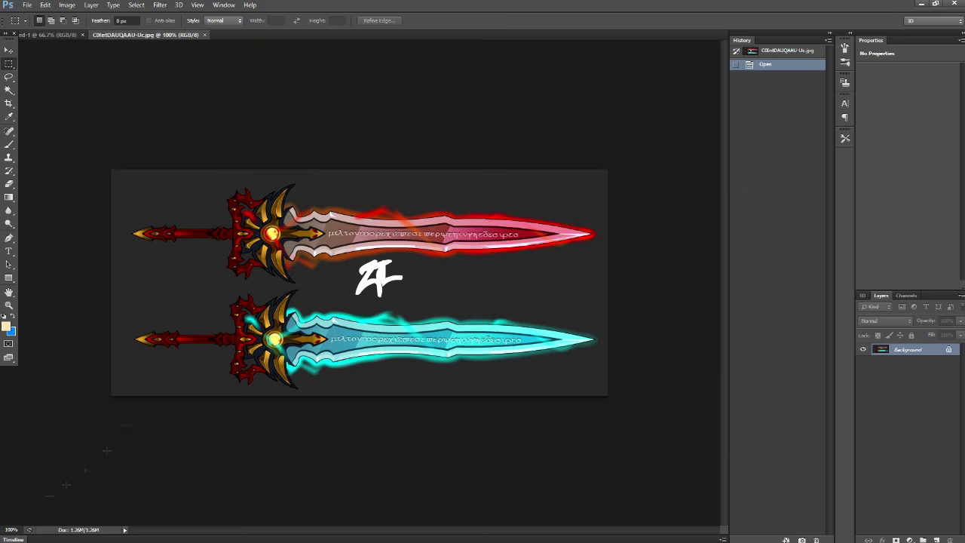
Step: Select the dark background around the swords with the Magic Wand at a tolerance of 10
left_click(9, 90)
left_click(193, 187)
double_click(227, 20)
type("10")
key("Return")
key("ctrl+z")
left_click(551, 252)
right_click(533, 288)
Step: Duplicate the Background layer of the sword image and delete the original layer
right_click(907, 350)
left_click(893, 370)
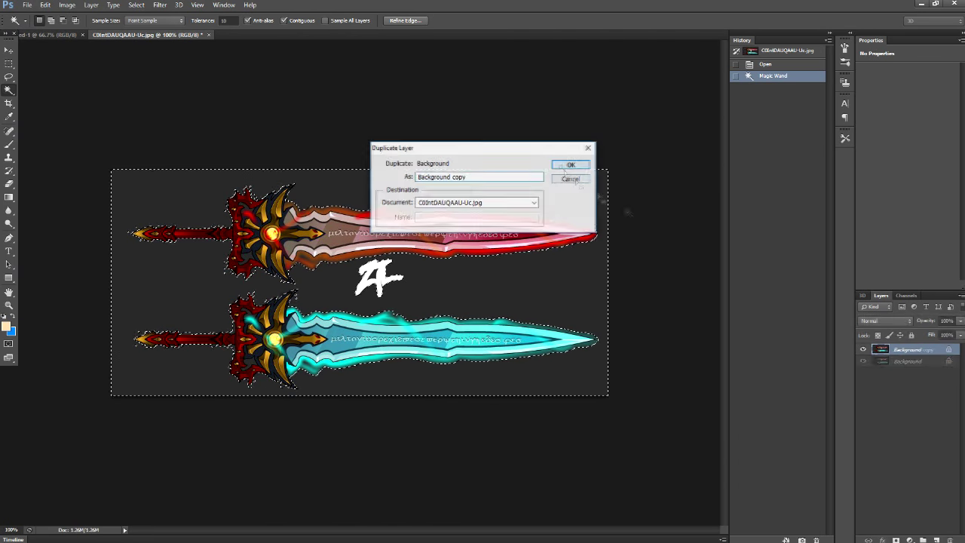
left_click(571, 163)
right_click(897, 361)
left_click(890, 393)
Step: Remove the selected dark background using Layer Via Cut, and close the sword image without saving
right_click(571, 294)
left_click(614, 261)
right_click(894, 350)
left_click(774, 196)
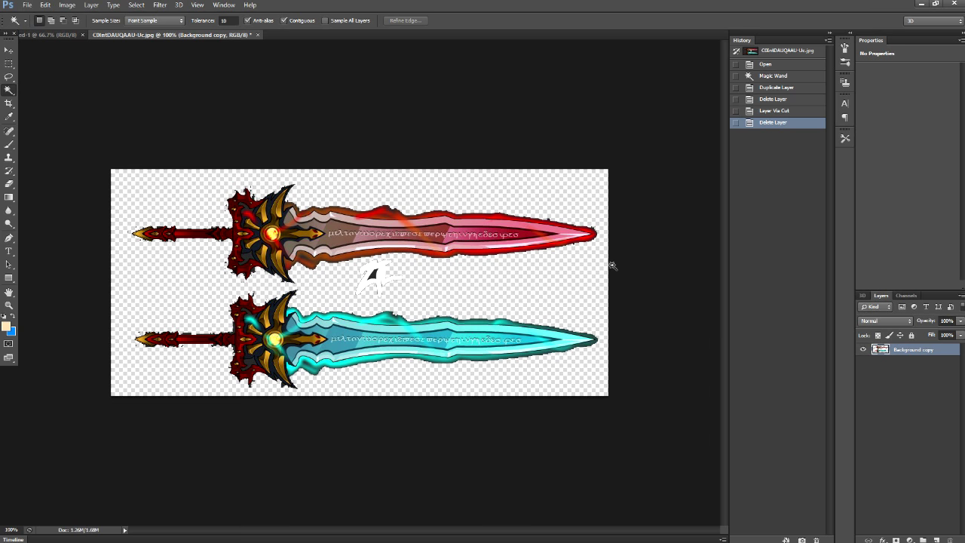
left_click(257, 35)
left_click(485, 207)
Step: Reopen C0IntDAUQAAU-Uc.jpg and copy its picture as a new layer into the blank Untitled-1 document
key("ctrl+o")
mouse_move(757, 107)
left_mouse_down()
mouse_move(751, 154)
mouse_move(753, 118)
left_mouse_up()
double_click(404, 290)
right_click(181, 35)
left_click(215, 65)
left_click(8, 50)
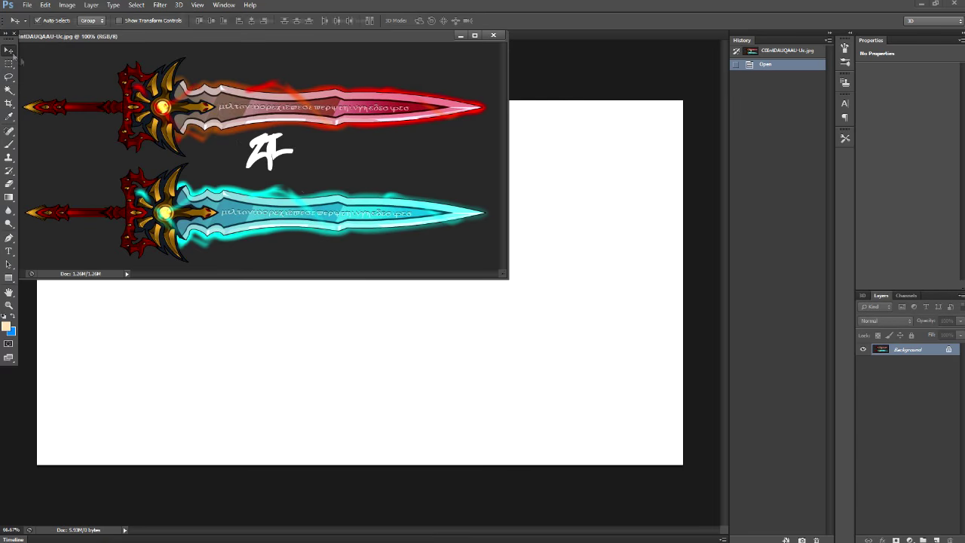
left_click_drag(302, 173, 547, 351)
left_click(501, 36)
left_click_drag(613, 293, 399, 275)
Step: Shrink the sword picture, tilt it slightly clockwise and place it in the lower-left area of the canvas
left_click(121, 21)
left_click_drag(438, 466, 437, 175)
left_click_drag(349, 302, 163, 277)
left_click_drag(202, 218, 208, 343)
left_click_drag(217, 326, 458, 369)
left_click_drag(536, 265, 550, 367)
left_click_drag(489, 340, 339, 352)
mouse_move(420, 351)
left_mouse_down()
mouse_move(422, 332)
mouse_move(419, 341)
left_mouse_up()
key("Return")
Step: Set up the Eraser with a soft round 65 px brush
left_click(9, 184)
left_click(51, 21)
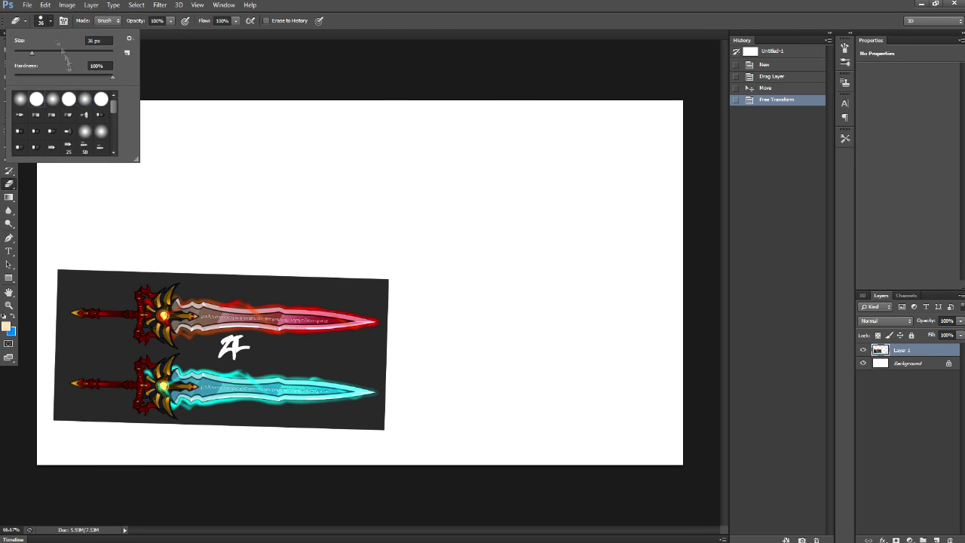
left_click(88, 100)
left_click_drag(77, 50, 66, 51)
Step: Try to round off the sword picture's edges with the Eraser, and undo all of those strokes
mouse_move(402, 290)
left_mouse_down()
mouse_move(59, 267)
mouse_move(349, 282)
left_mouse_up()
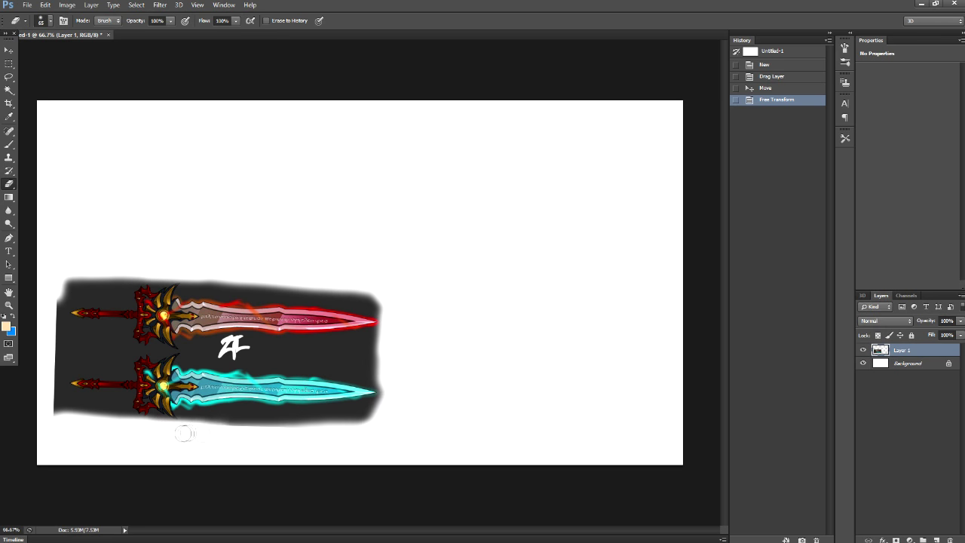
left_click_drag(50, 317, 71, 284)
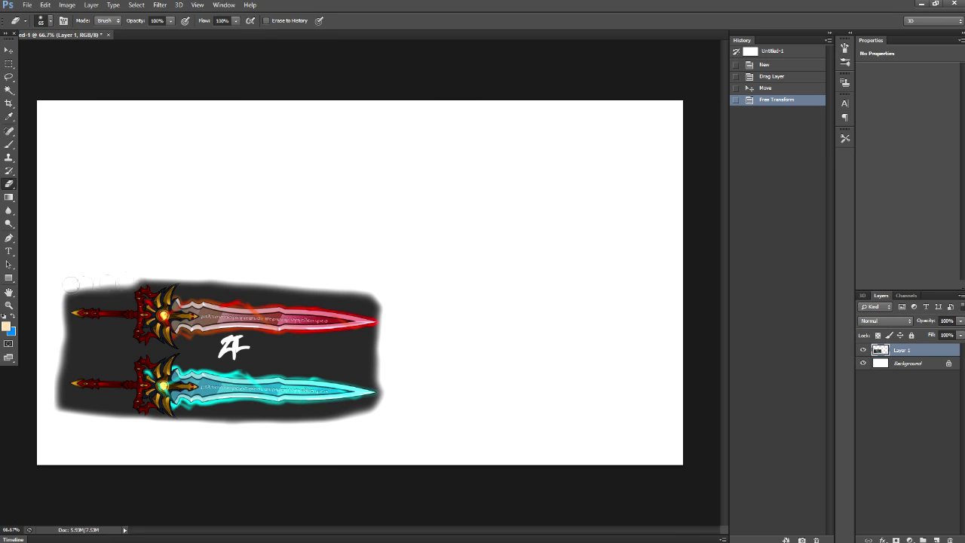
mouse_move(365, 297)
left_mouse_down()
mouse_move(369, 413)
mouse_move(212, 430)
mouse_move(55, 401)
mouse_move(50, 330)
left_mouse_up()
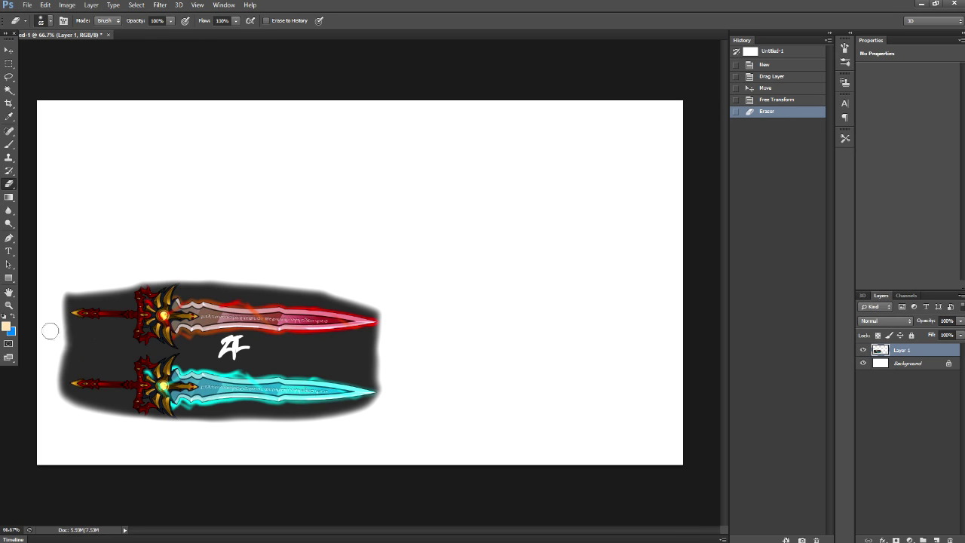
left_click_drag(345, 290, 226, 289)
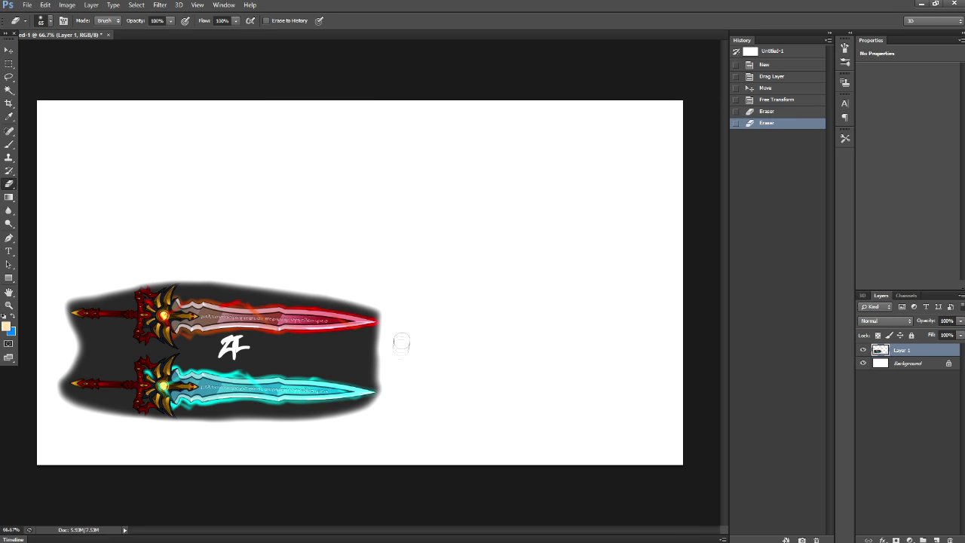
mouse_move(349, 356)
left_mouse_down()
mouse_move(432, 355)
mouse_move(264, 351)
left_mouse_up()
key("ctrl+alt+z")
key("ctrl+alt+z")
key("ctrl+alt+z")
key("ctrl+alt+z")
Step: Erase the straight borders and corners of the sword picture all around to give it soft, rounded edges
left_click_drag(313, 264, 383, 305)
left_click_drag(381, 403, 212, 430)
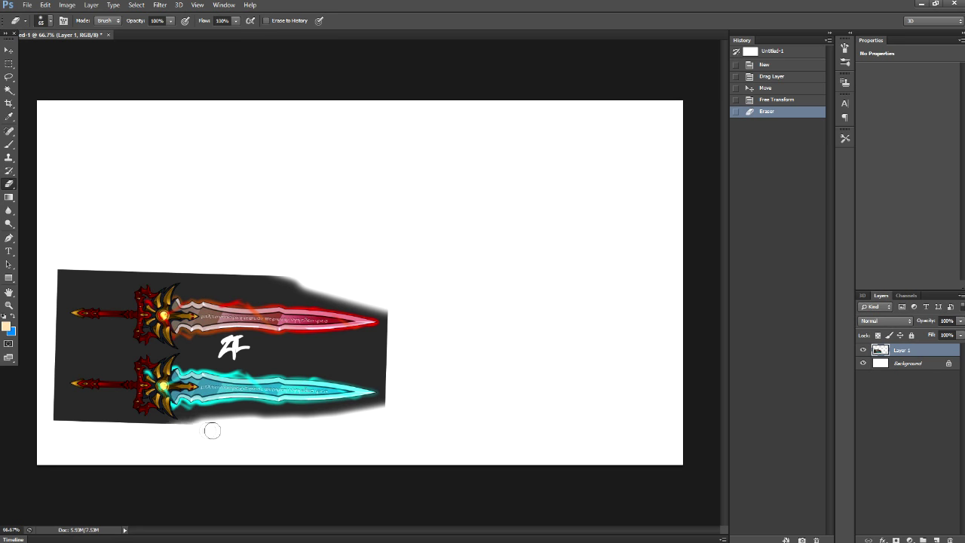
left_click_drag(138, 437, 129, 435)
mouse_move(53, 268)
left_mouse_down()
mouse_move(45, 299)
mouse_move(126, 249)
mouse_move(357, 274)
left_mouse_up()
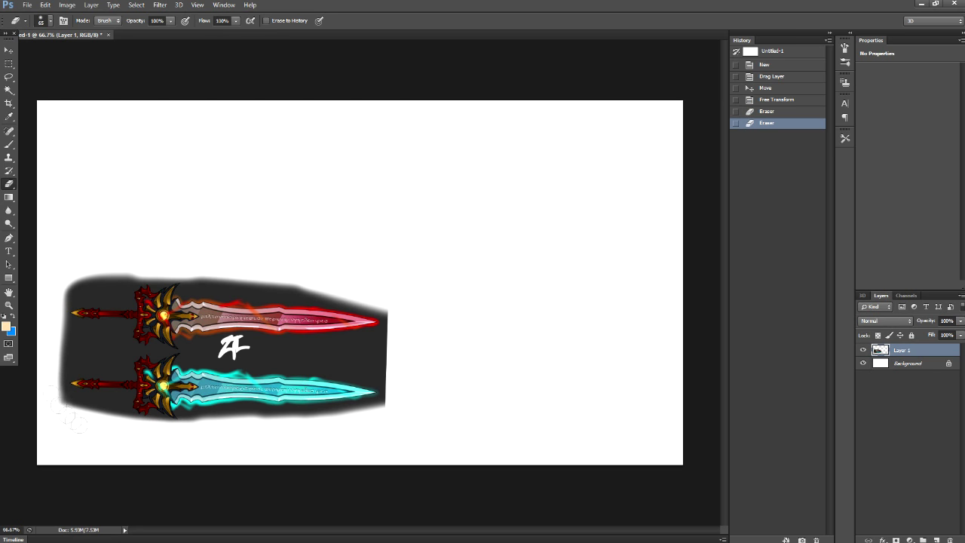
left_click_drag(73, 419, 98, 408)
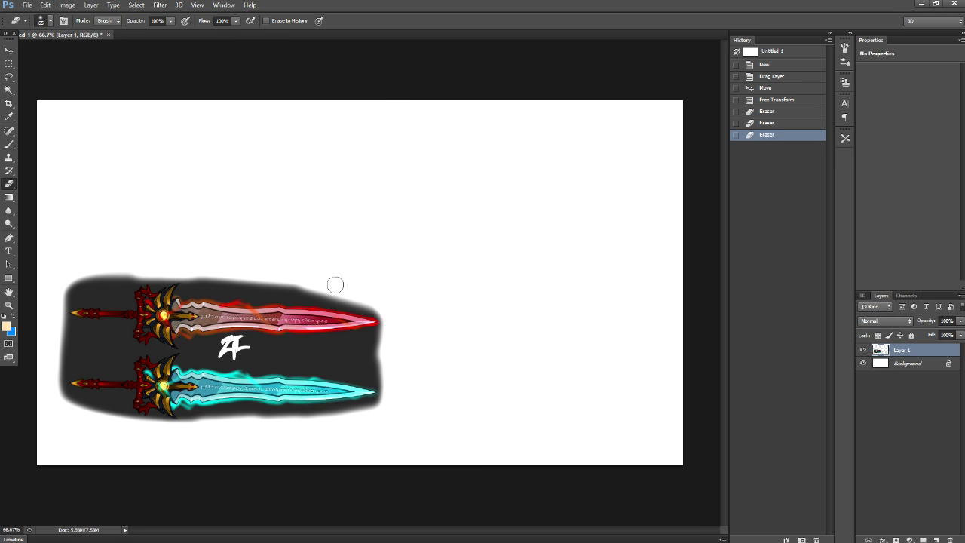
left_click(75, 279)
Step: Add an enlarged Outer Glow to the sword layer in a red sampled from the red blade
left_click(883, 540)
left_click(905, 518)
left_click(767, 177)
left_click(355, 325)
left_click(899, 246)
left_click_drag(781, 285, 777, 287)
left_click_drag(783, 230, 793, 239)
left_click(932, 127)
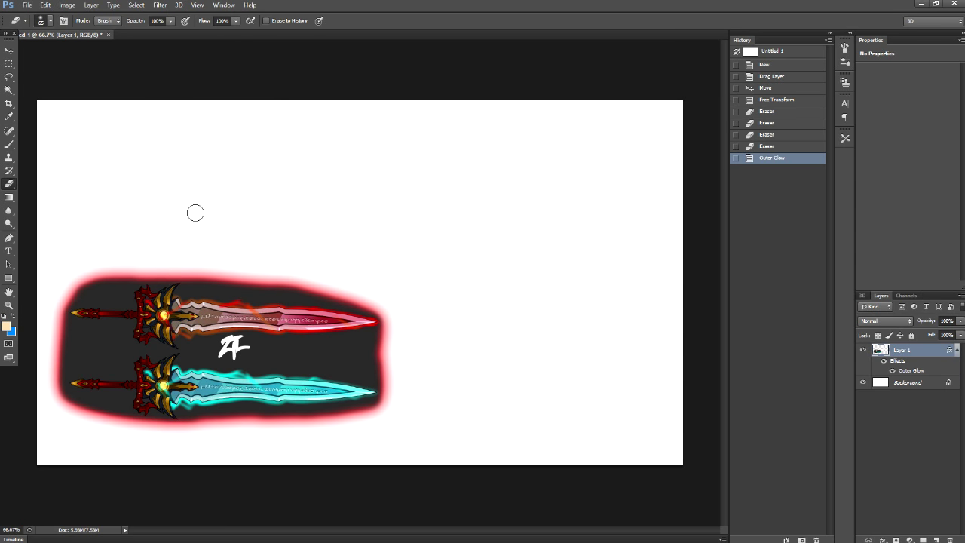
Step: Add a text layer reading NULGATH in the empty area above the swords
left_click(10, 251)
left_click(109, 202)
type("NEW NULGATH !")
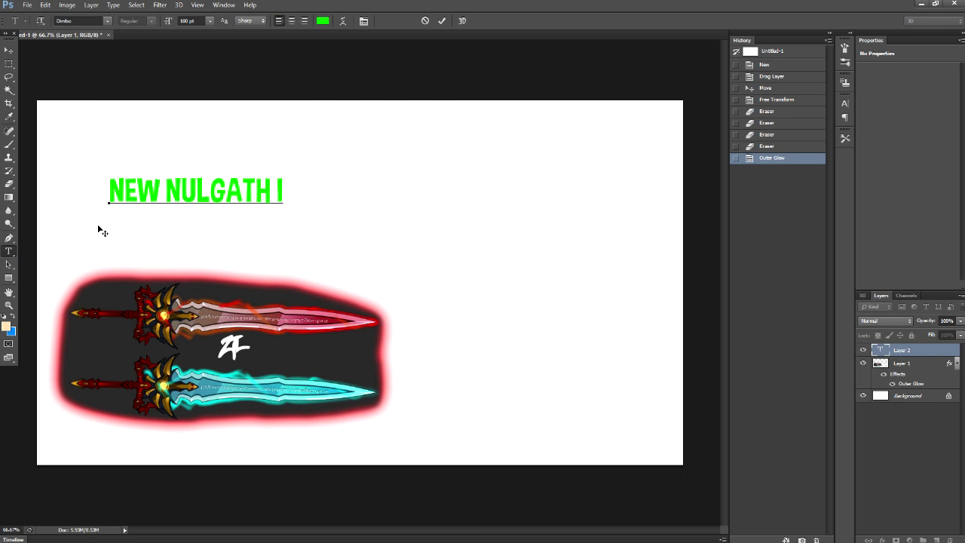
key("BackSpace")
key("BackSpace")
key("BackSpace")
key("BackSpace")
key("BackSpace")
key("BackSpace")
key("BackSpace")
key("BackSpace")
key("BackSpace")
key("BackSpace")
Step: Set the font of the whole NULGATH text to Shaka Pow
key("ctrl+a")
left_click(108, 22)
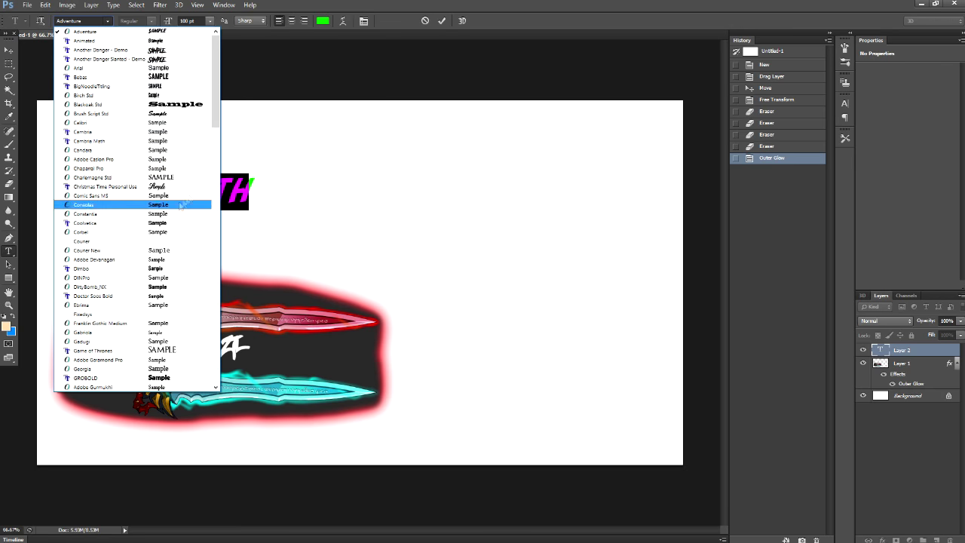
left_click(181, 378)
left_click(107, 21)
left_click_drag(214, 157, 214, 223)
left_click(180, 204)
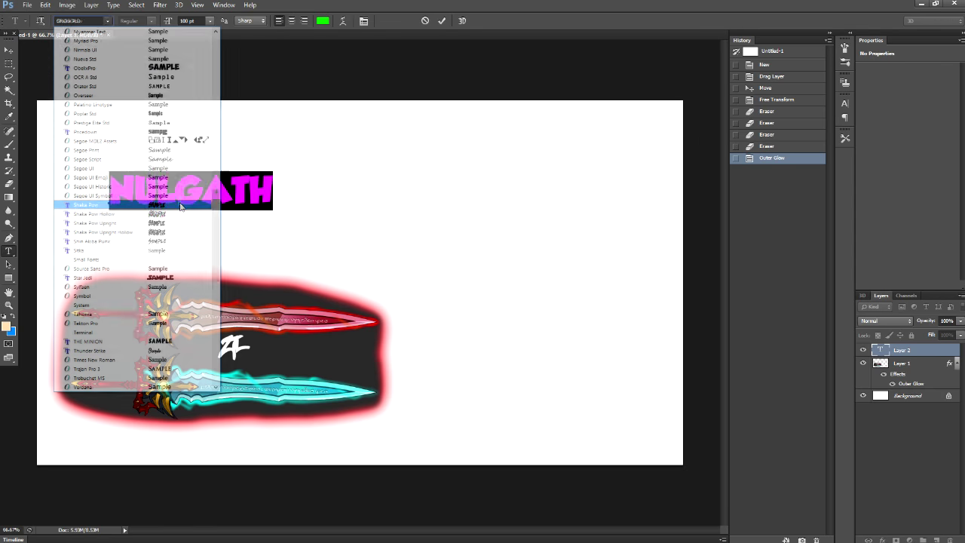
key("ctrl+Return")
Step: Give the NULGATH text a Stroke, a Gradient Overlay and a Drop Shadow
left_click(659, 184)
left_click(659, 240)
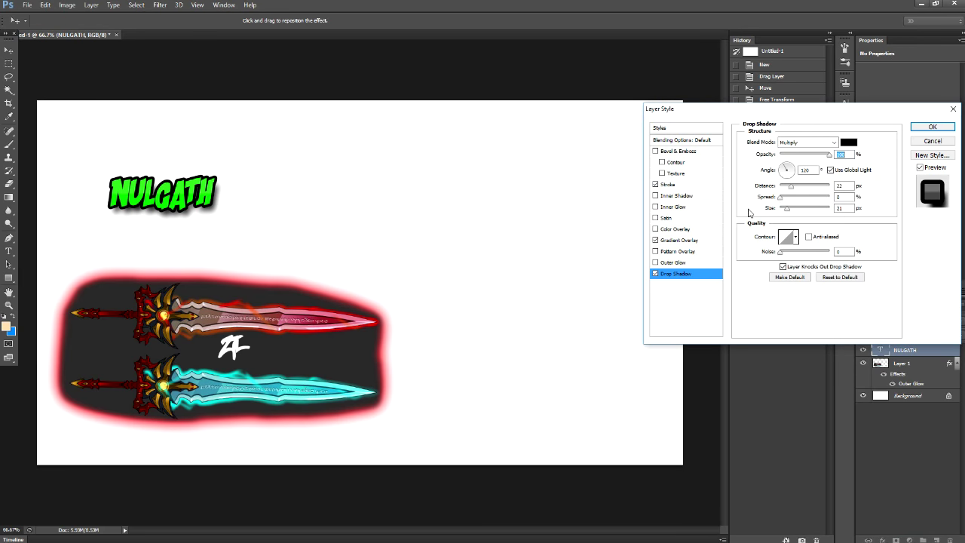
left_click(932, 127)
Step: Scale the NULGATH text to 200% and position it directly above the swords
key("ctrl+t")
double_click(151, 21)
type("200")
left_click(176, 20)
left_click(507, 20)
left_click_drag(223, 196, 270, 248)
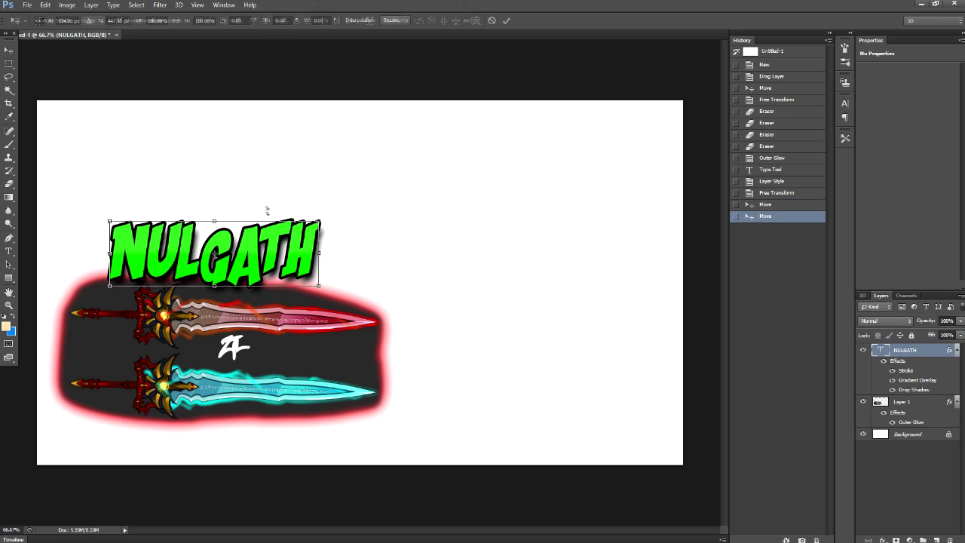
Step: Rotate the NULGATH text by about 1.83 degrees to match the tilt of the swords
key("ctrl+t")
left_click_drag(253, 196, 256, 200)
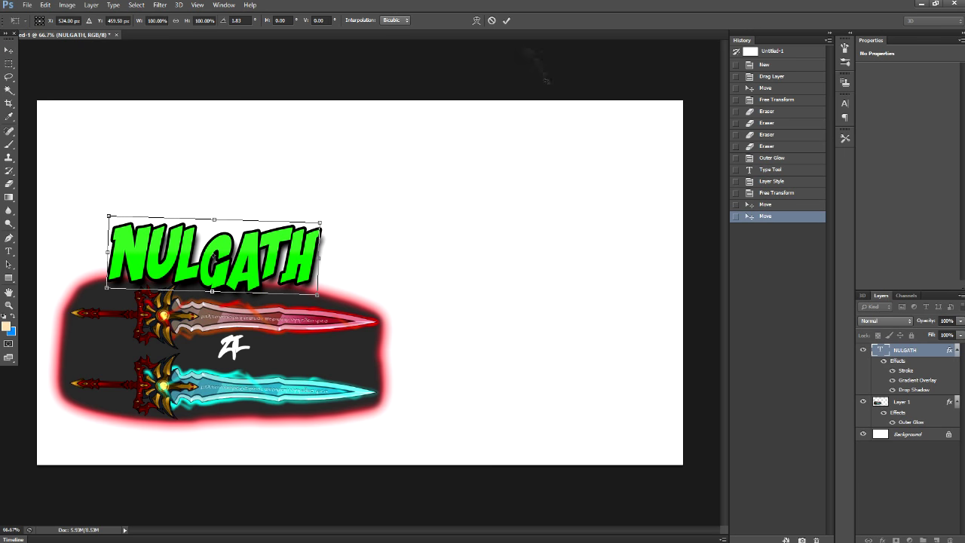
left_click(507, 20)
Step: Duplicate the NULGATH text layer and change the copy's wording to ITEMS
right_click(940, 352)
left_click(843, 169)
key("Return")
left_click_drag(249, 256, 488, 162)
left_click(9, 251)
left_click_drag(353, 161, 650, 177)
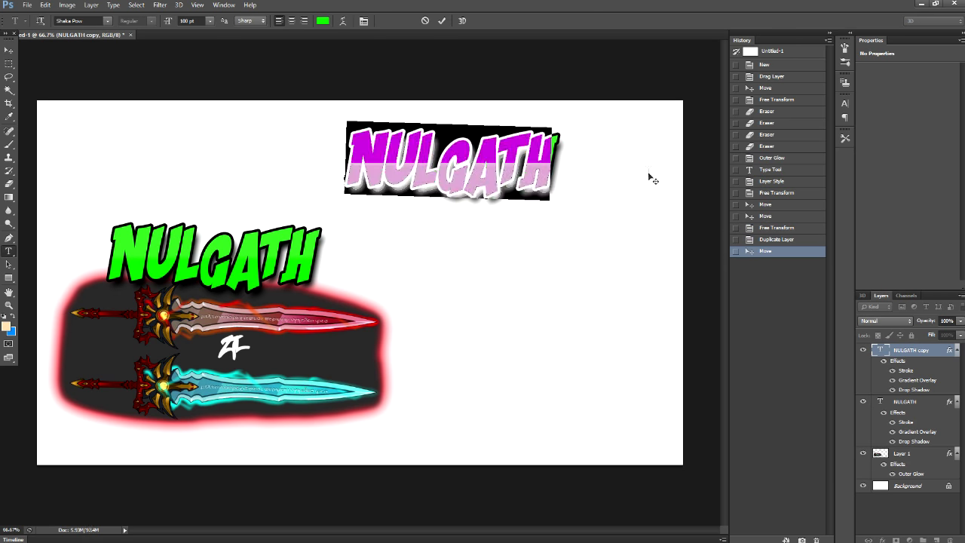
type("ITEMS")
key("ctrl+Return")
Step: Move the ITEMS text to just below the swords and shift the sword picture slightly left
key("v")
left_click_drag(449, 169, 222, 444)
left_click_drag(230, 371, 222, 370)
mouse_move(223, 444)
left_mouse_down()
mouse_move(244, 446)
mouse_move(223, 444)
left_mouse_up()
Step: Recolor the ITEMS text cyan (#00dbff), sampled from the blue sword
left_click(8, 251)
double_click(119, 431)
left_click(322, 21)
left_click(315, 382)
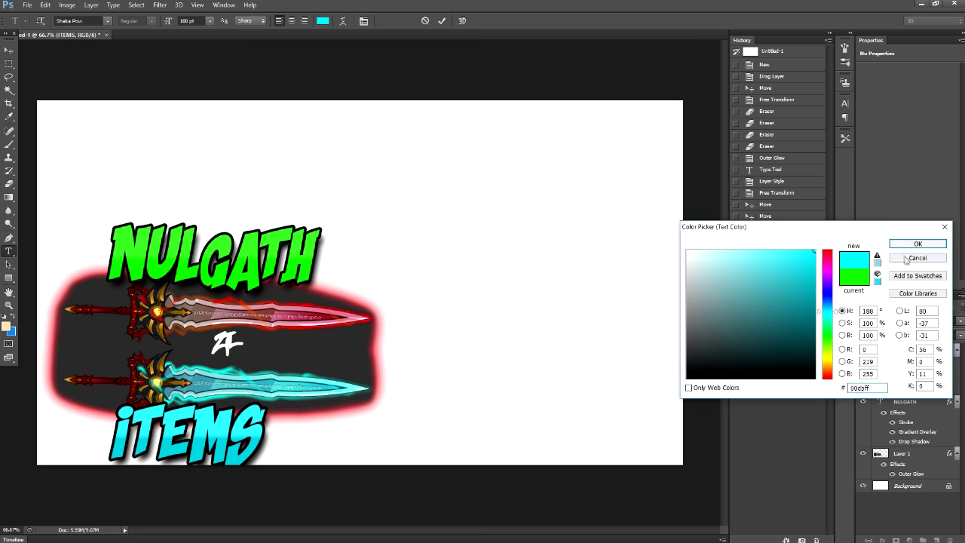
left_click(912, 258)
left_click(441, 20)
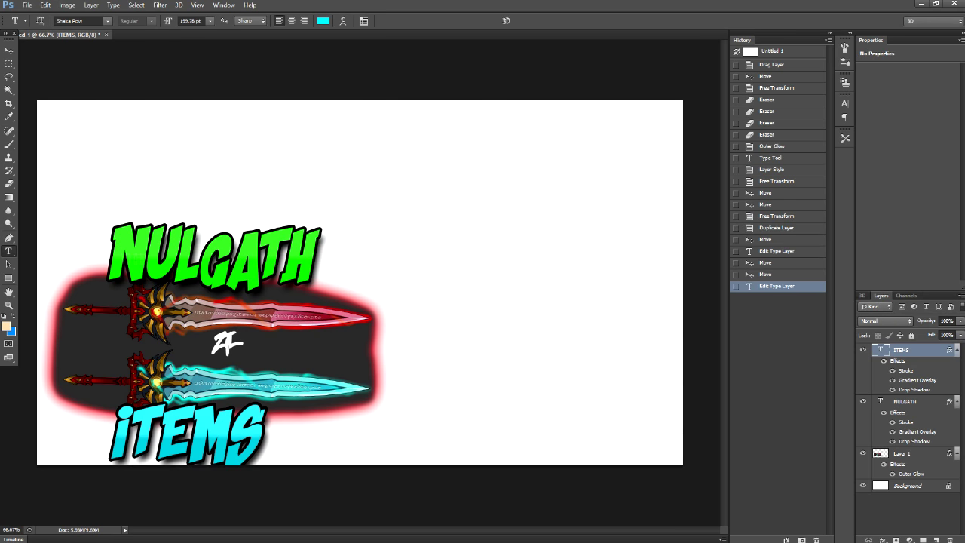
Step: Recolor the NULGATH text red, sampled from the red sword
double_click(226, 256)
left_click(323, 20)
left_click(299, 313)
mouse_move(792, 260)
left_mouse_down()
mouse_move(822, 245)
mouse_move(888, 240)
left_mouse_up()
left_click(327, 316)
left_click(919, 243)
left_click(442, 20)
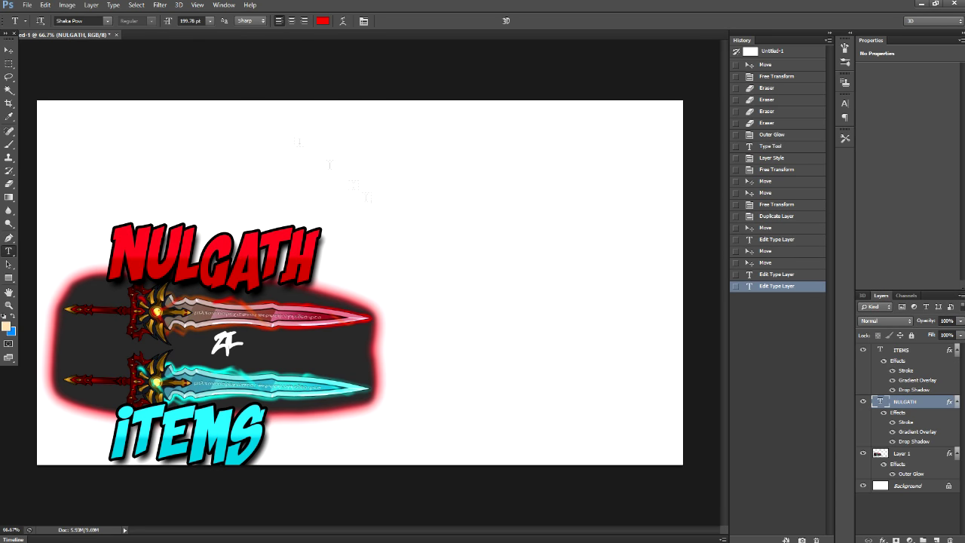
Step: Open the forest picture with the gravestone and rocks, and copy it as a layer into the composition
left_click(27, 5)
left_click(38, 25)
scroll(291, 218, "down", 1)
double_click(291, 230)
left_click(8, 51)
left_click_drag(113, 125, 212, 246)
Step: Scale the forest picture to 200% so it covers the canvas, and send it behind the texts and swords
key("ctrl+t")
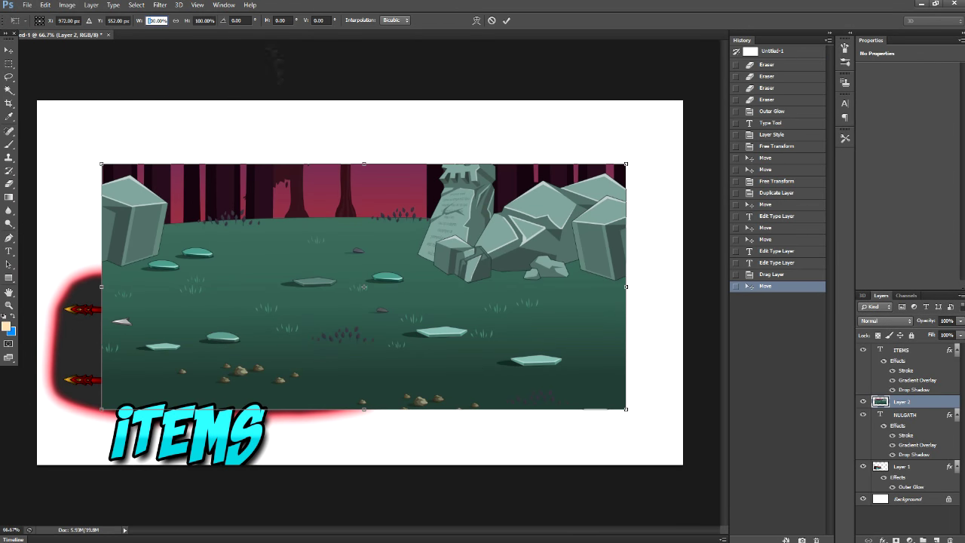
type("2")
left_click_drag(198, 21, 190, 28)
type("2")
key("Return")
left_click_drag(592, 245, 549, 304)
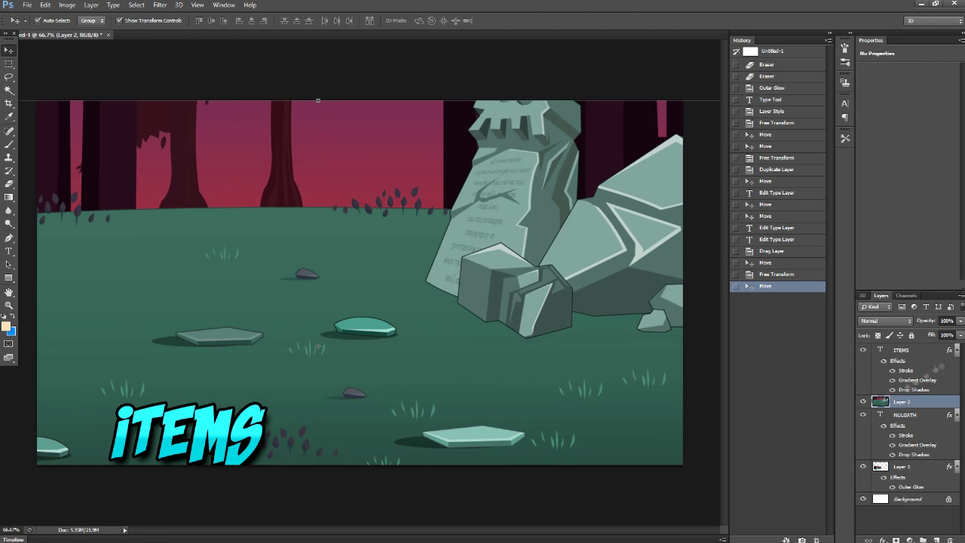
key("ctrl+shift+bracketleft")
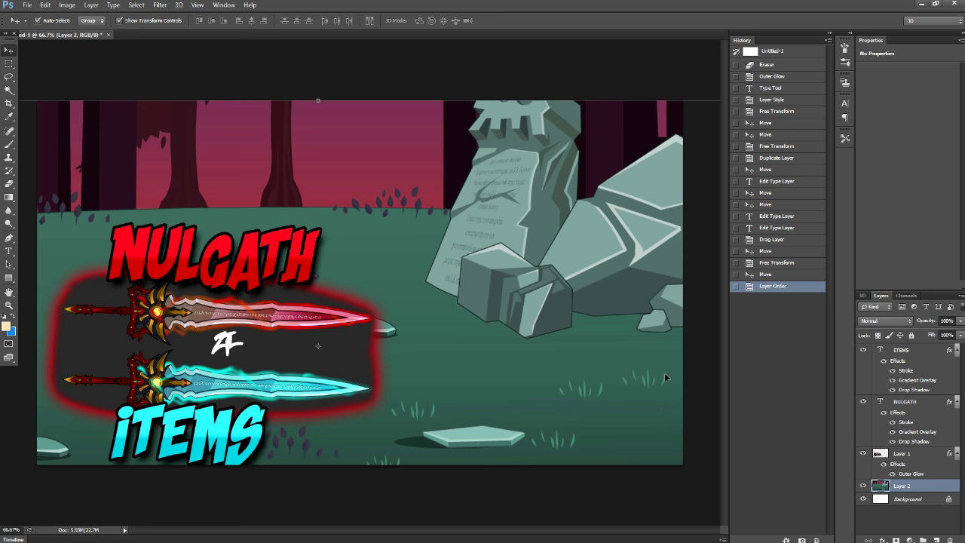
left_click_drag(644, 355, 642, 349)
Step: Apply a Lens Blur to the forest background layer
left_click(160, 5)
mouse_move(169, 105)
left_click(306, 189)
left_click(899, 29)
Step: Open the image of the blonde hooded character and copy it as a layer into the composition
key("ctrl+o")
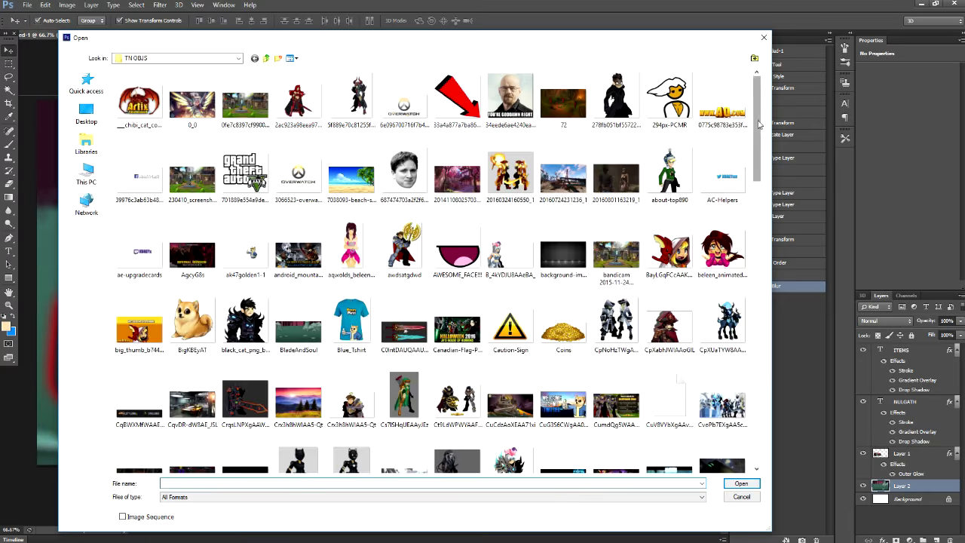
left_click_drag(758, 122, 759, 130)
double_click(669, 220)
left_click_drag(216, 36, 207, 62)
left_click_drag(62, 83, 76, 421)
left_click(107, 34)
left_click(333, 124)
Step: Scale the hooded character to 200% and move its layer above the sword layer
double_click(189, 20)
type("200")
double_click(155, 21)
type("200")
key("Return")
left_click_drag(904, 486, 904, 450)
Step: Rotate the hooded character about -18.5° and place it in the lower-left corner of the canvas
left_click_drag(77, 422, 84, 423)
left_click_drag(122, 471, 134, 447)
left_click_drag(100, 426, 73, 444)
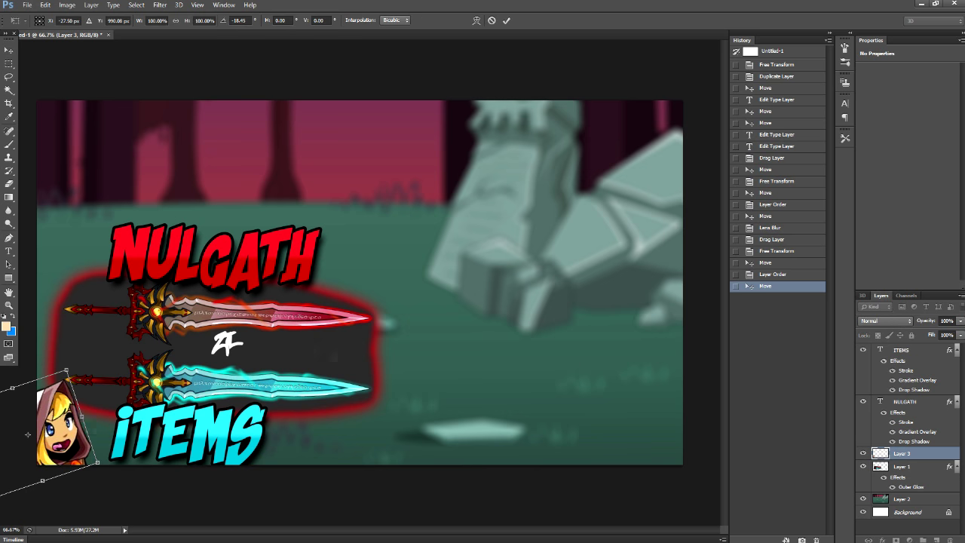
key("Return")
Step: Move the ITEMS text directly beneath NULGATH and lower the swords layer below both texts
left_click_drag(220, 428, 240, 306)
left_click_drag(221, 386, 211, 438)
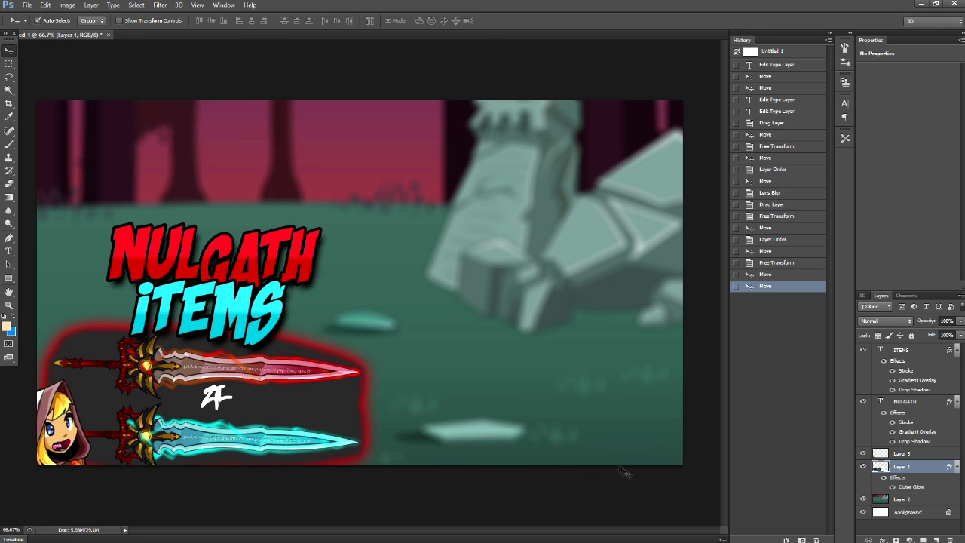
Step: Switch to the AdventureQuest Worlds character page in the browser and shrink the profile picture character until the whole figure shows
left_click(26, 5)
left_click(37, 29)
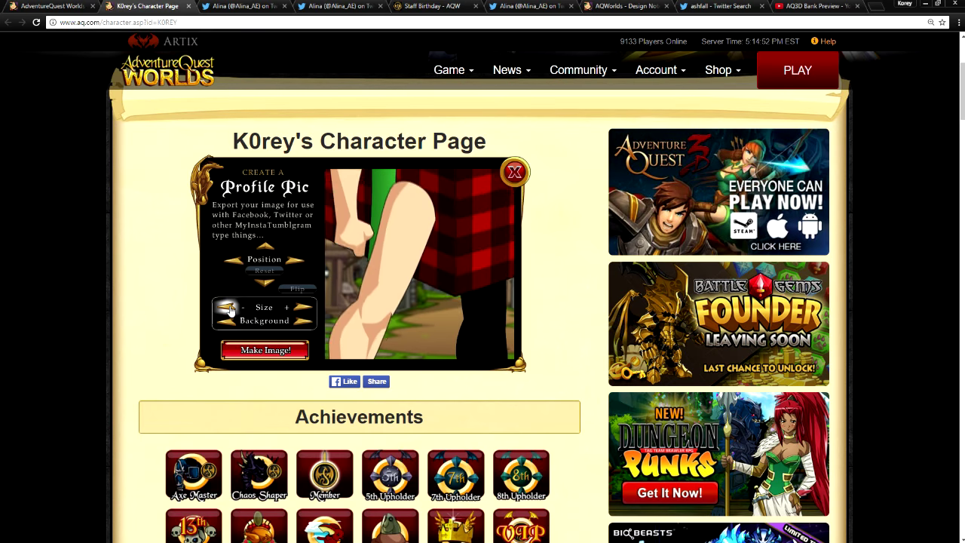
left_click(231, 309)
left_click(230, 309)
left_click(228, 309)
left_click(229, 309)
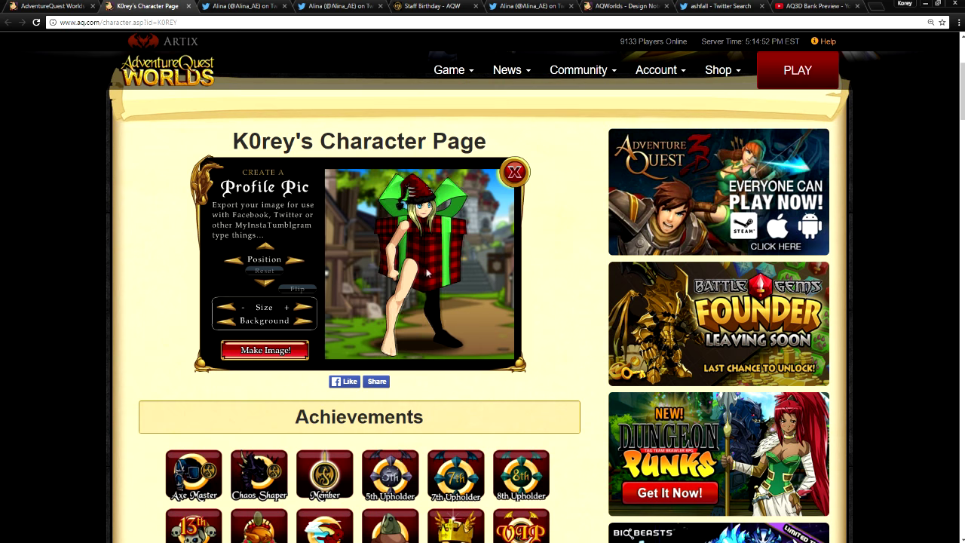
Step: Change the profile picture's background and make the image
left_click(303, 322)
left_click(266, 350)
left_click(629, 485)
double_click(442, 168)
left_click(513, 279)
left_click(664, 65)
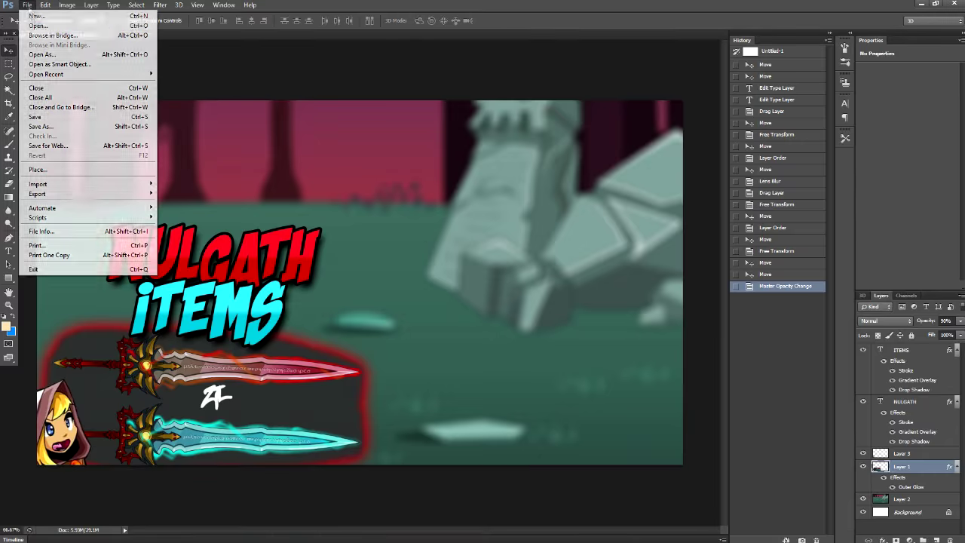
Step: Copy the gift-box character image into the composition above the swords layer and flip it horizontally with a -100% width
left_click(34, 25)
left_click_drag(758, 156, 760, 182)
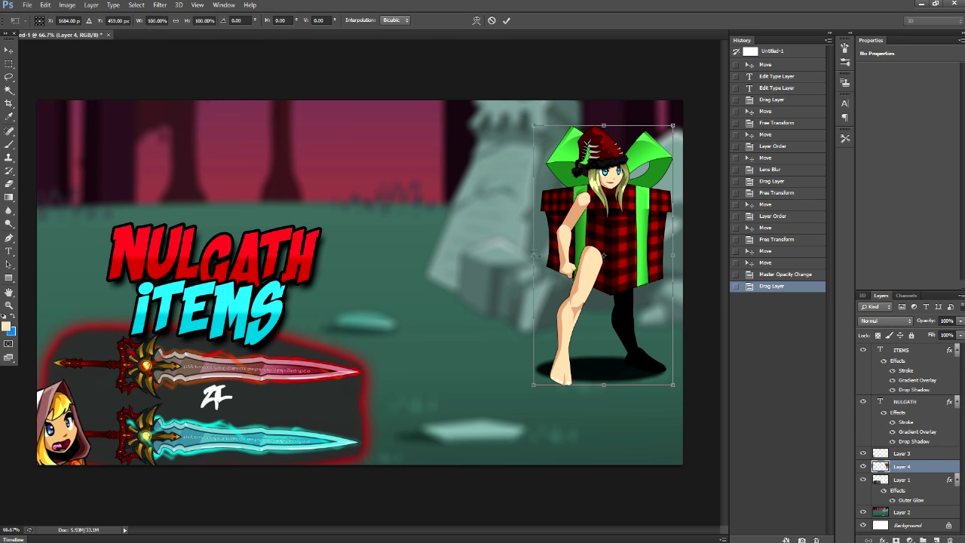
type("-100")
key("Return")
key("Return")
key("ctrl+t")
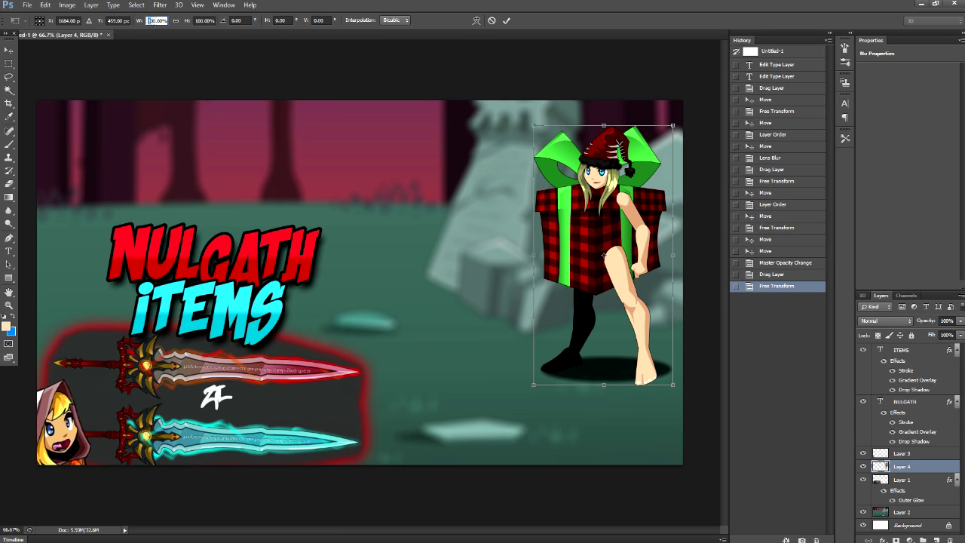
Step: Scale the gift-box character to 200%, place it over the right side of the canvas and enlarge it slightly
type("2")
key("Tab")
type("200")
key("Return")
key("Return")
left_click_drag(632, 208, 591, 306)
key("ctrl+t")
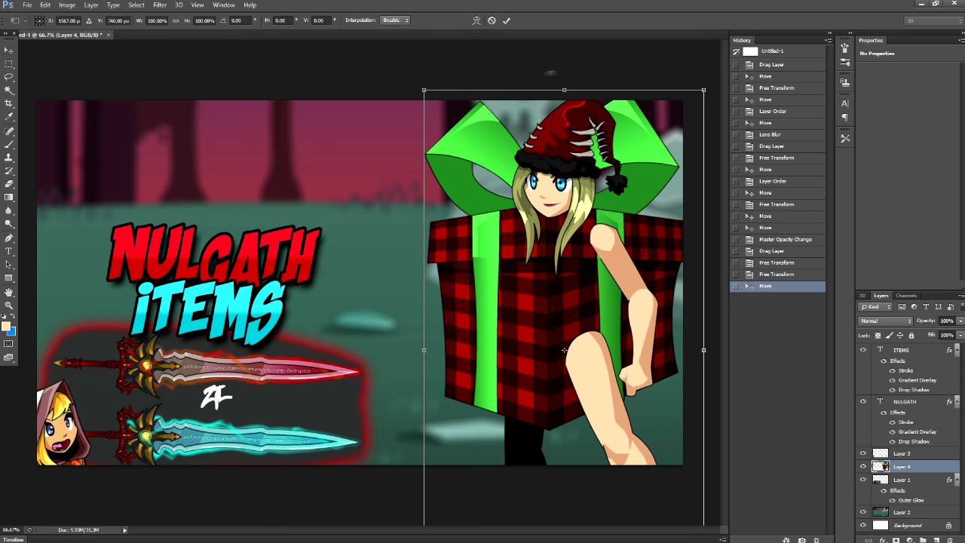
left_click_drag(551, 73, 544, 74)
key("Return")
Step: Add Bevel & Emboss and Drop Shadow effects to the gift-box character layer
left_click(883, 539)
left_click(909, 530)
left_click(689, 153)
left_click(933, 126)
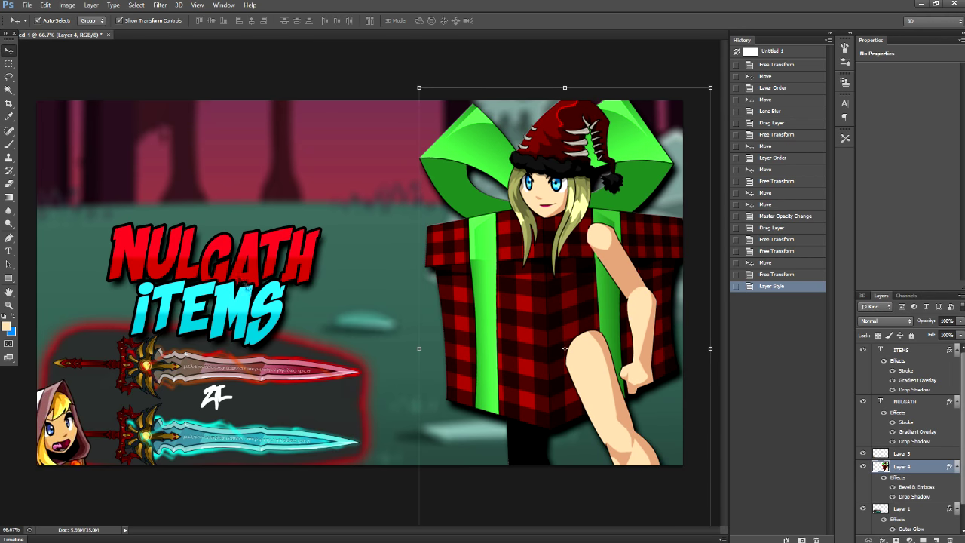
Step: Move the NULGATH text, the ITEMS text and the swords layer up and slightly right on the canvas
left_click_drag(245, 273, 270, 165)
left_click_drag(231, 324, 261, 215)
left_click_drag(239, 397, 273, 293)
Step: Raise the saturation of the swords layer to about +60 with Hue/Saturation
key("ctrl+u")
left_click_drag(726, 156, 756, 156)
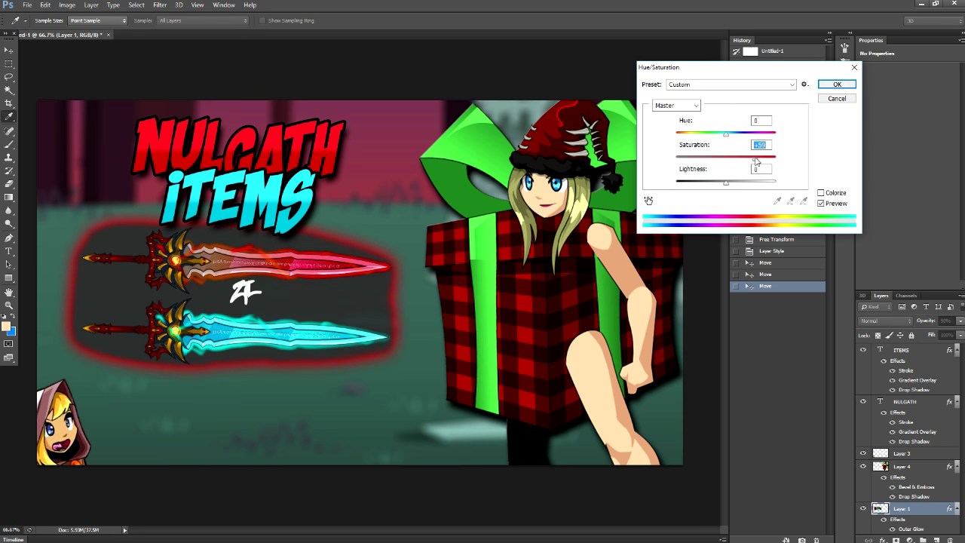
left_click(826, 88)
Step: Scale the swords layer to 150% and reposition it beneath the title texts
left_click_drag(300, 266, 306, 261)
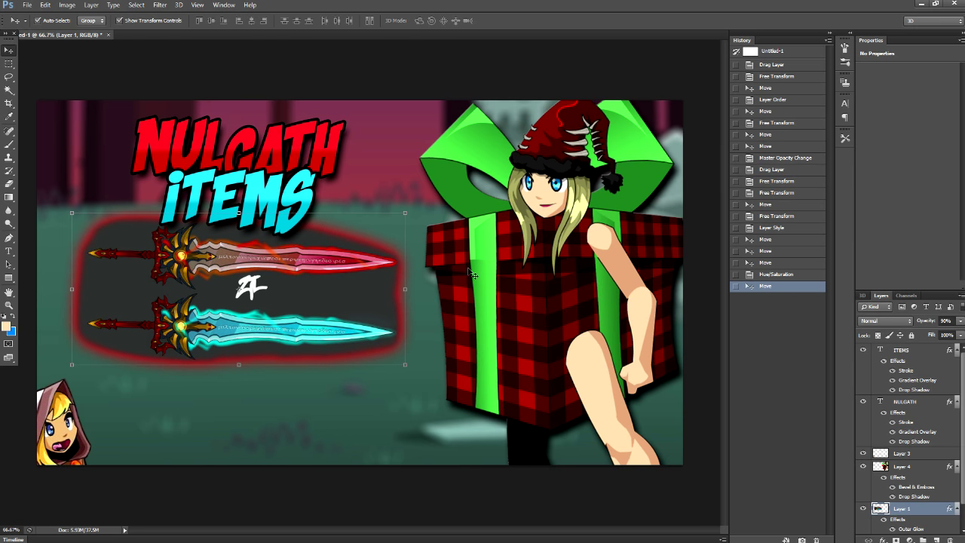
key("ctrl+t")
left_click(156, 19)
type("200")
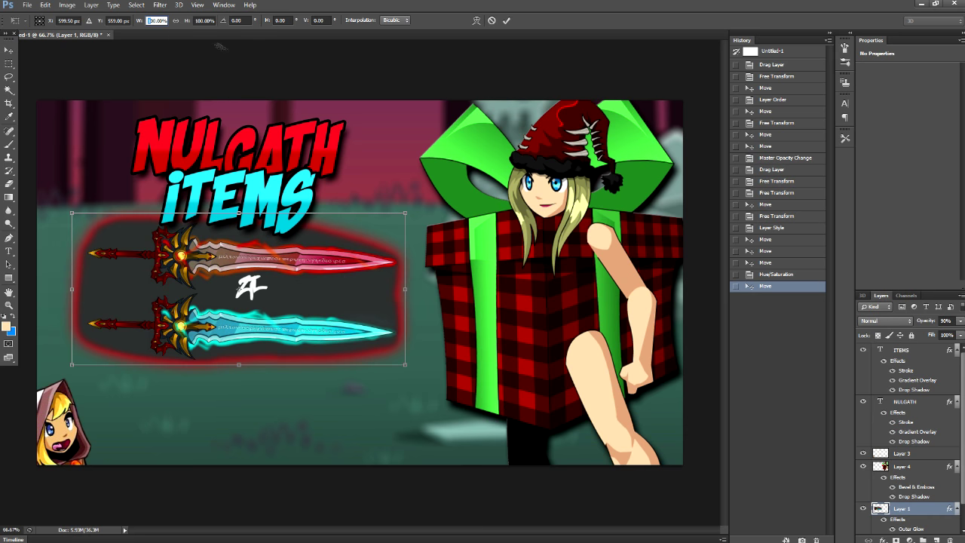
key("Tab")
left_click_drag(200, 20, 194, 20)
type("150")
left_click(507, 21)
left_click_drag(326, 257, 343, 291)
Step: Rotate the swords layer about -5° and fine-tune its position
key("ctrl+t")
left_click_drag(379, 194, 359, 181)
left_click_drag(341, 249, 337, 241)
left_click_drag(232, 94, 243, 94)
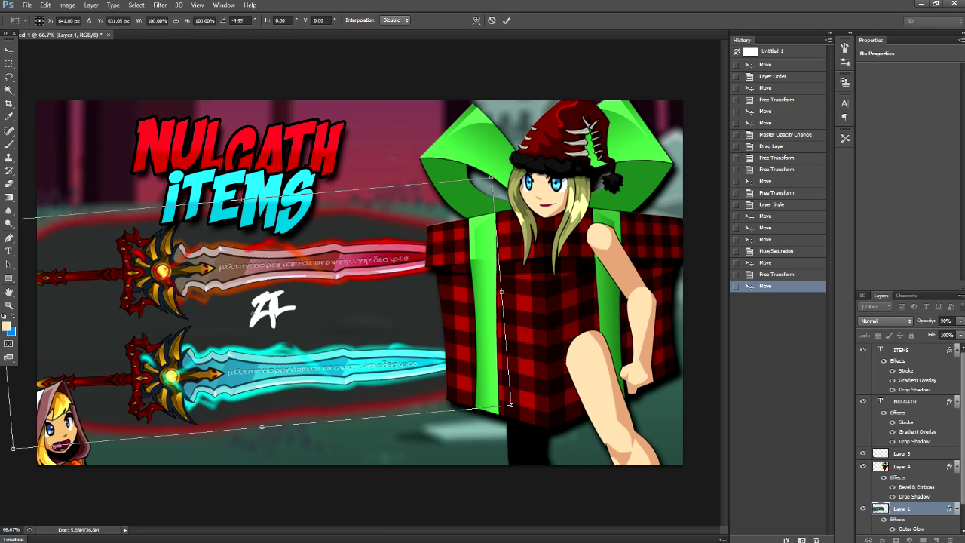
key("Return")
Step: Try a 50-300mm Zoom Lens Flare at 100% brightness on the forest background layer, and undo it
scroll(963, 461, "down", 3)
left_click(902, 514)
left_click(159, 5)
mouse_move(173, 145)
left_click(335, 171)
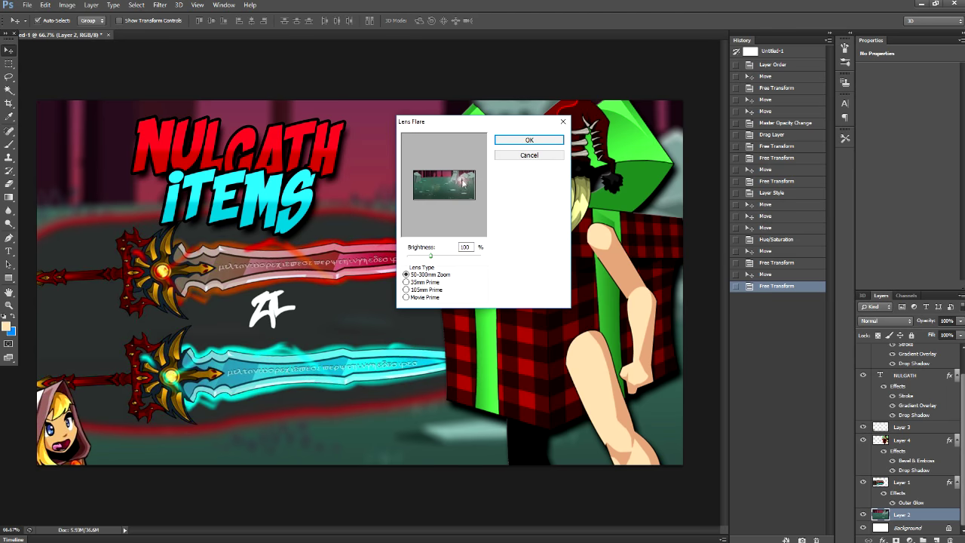
left_click(530, 139)
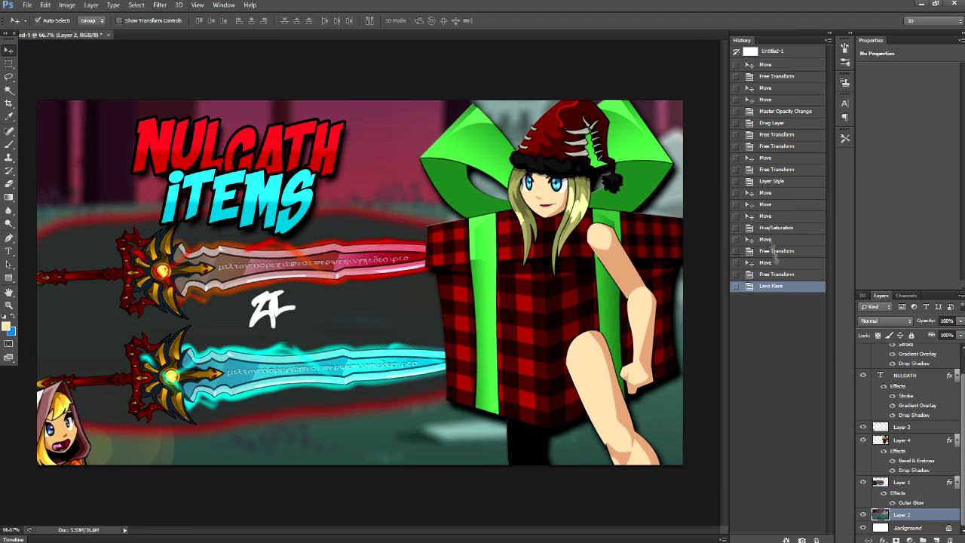
key("ctrl+z")
Step: Try a 50-300mm Zoom Lens Flare at 100% brightness on the swords layer, and undo it
left_click(902, 482)
left_click(159, 4)
left_click(335, 171)
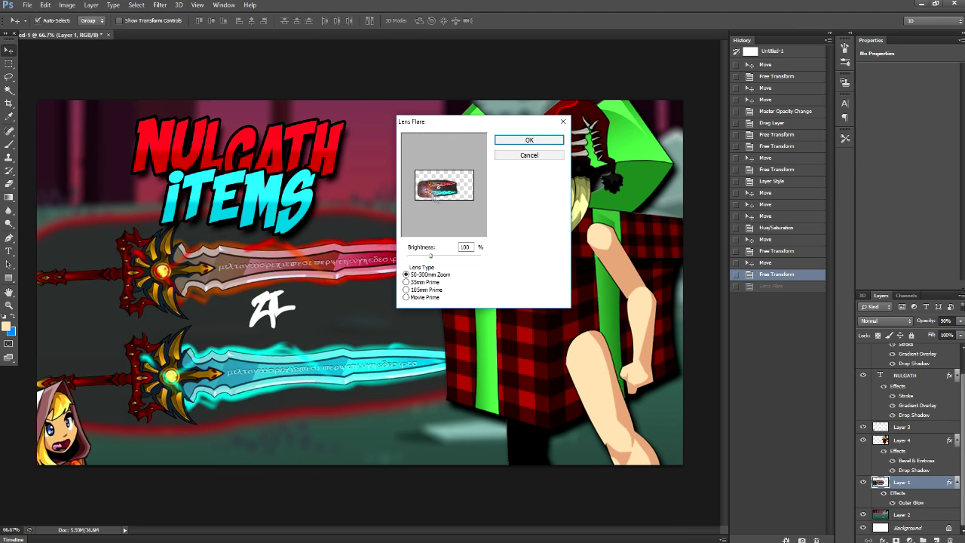
left_click(530, 139)
key("ctrl+z")
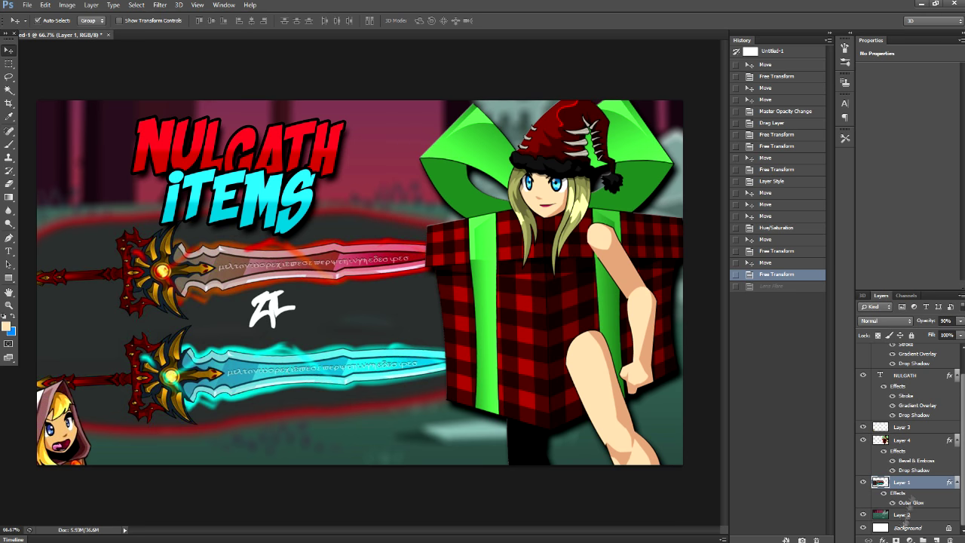
Step: Apply a Lens Flare to the forest background layer
left_click(902, 514)
left_click(160, 4)
mouse_move(219, 152)
left_click(335, 171)
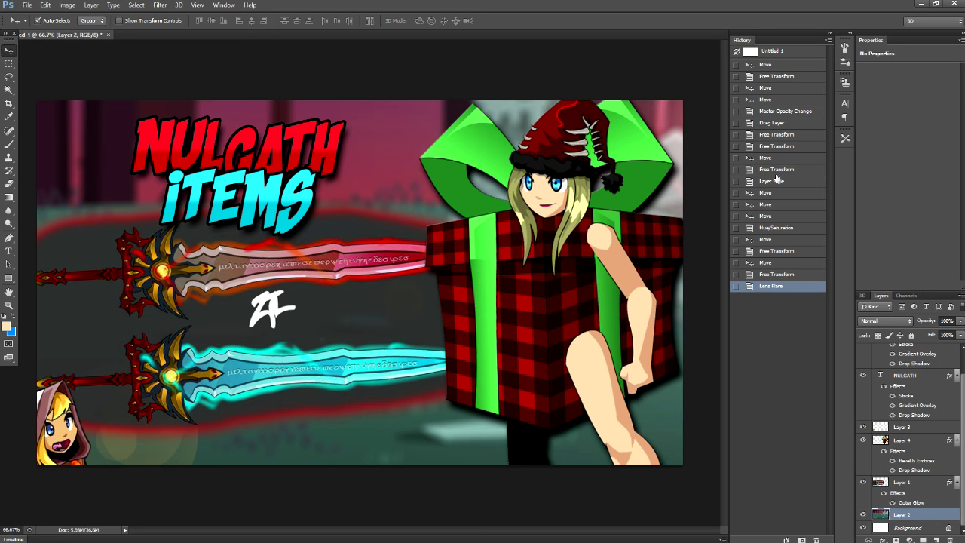
Step: Increase the saturation of the forest background layer with Hue/Saturation
left_click(67, 5)
left_click(200, 90)
left_click_drag(726, 157, 755, 325)
left_click(837, 86)
Step: Open the yellow sunburst rays image, copy it as a layer over the gift-box character and close the source file
left_click(24, 6)
left_click(34, 22)
double_click(719, 334)
right_click(197, 37)
left_click(228, 66)
left_click_drag(163, 210, 547, 246)
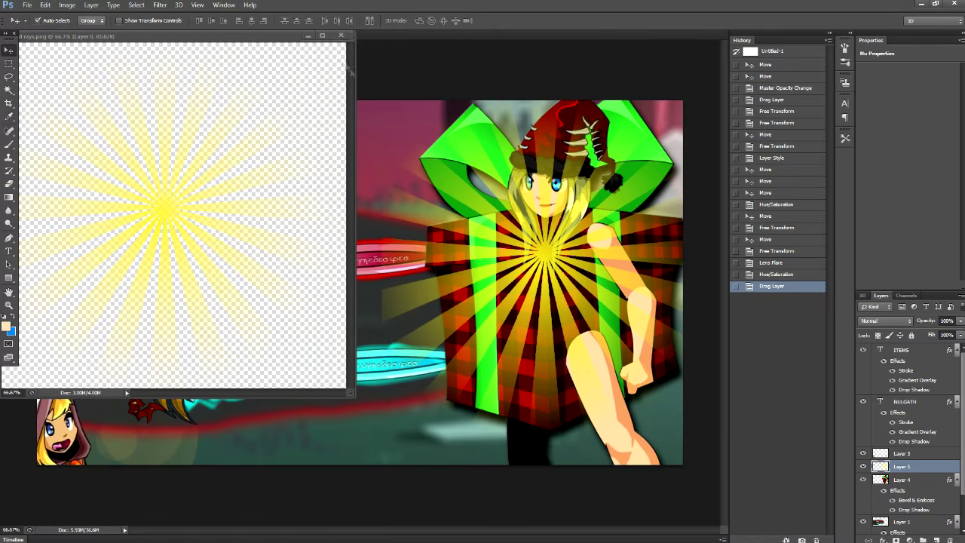
left_click(351, 35)
Step: Scale the sunburst rays layer to 200% and rotate it about -58°, centred over the gift-box character
key("ctrl+t")
type("200")
left_click_drag(216, 21, 194, 22)
type("200")
key("Return")
key("Return")
left_click_drag(539, 236, 557, 276)
left_click_drag(223, 282, 411, 518)
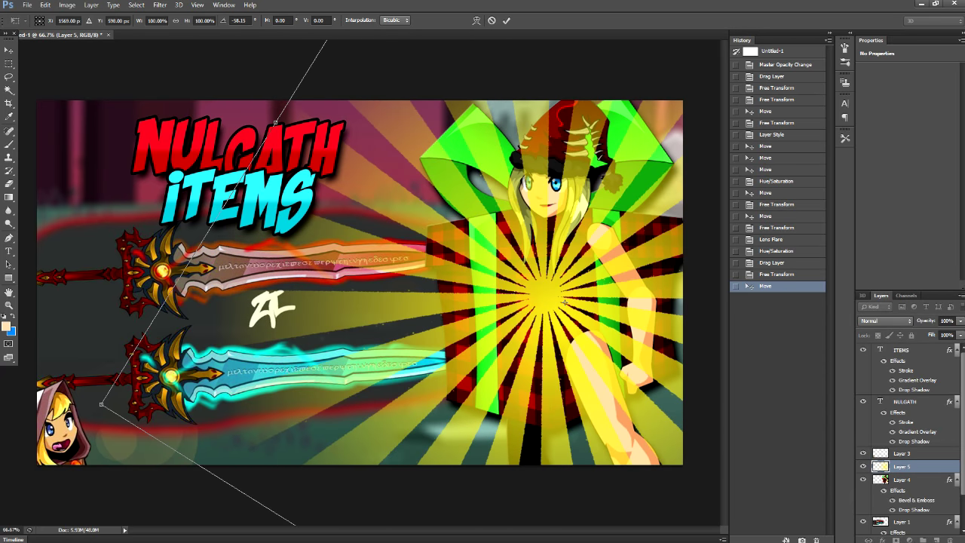
left_click(507, 21)
Step: Add a Color Overlay to the rays layer in a dark red sampled from the gift-box character
left_click(882, 540)
left_click(909, 517)
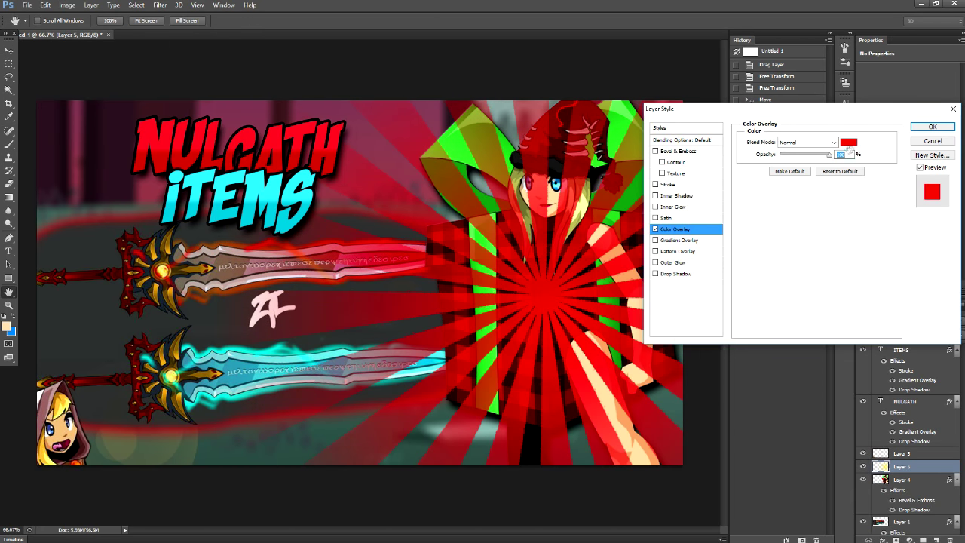
left_click(849, 142)
left_click(445, 285)
left_click(467, 285)
left_click(923, 246)
Step: Add a Normal-mode Outer Glow to the rays in the red of the NULGATH text and enlarge the glow
left_click(673, 263)
left_click(767, 178)
left_click(326, 144)
left_click(915, 243)
left_click(811, 143)
left_click(807, 153)
left_click_drag(783, 230, 791, 231)
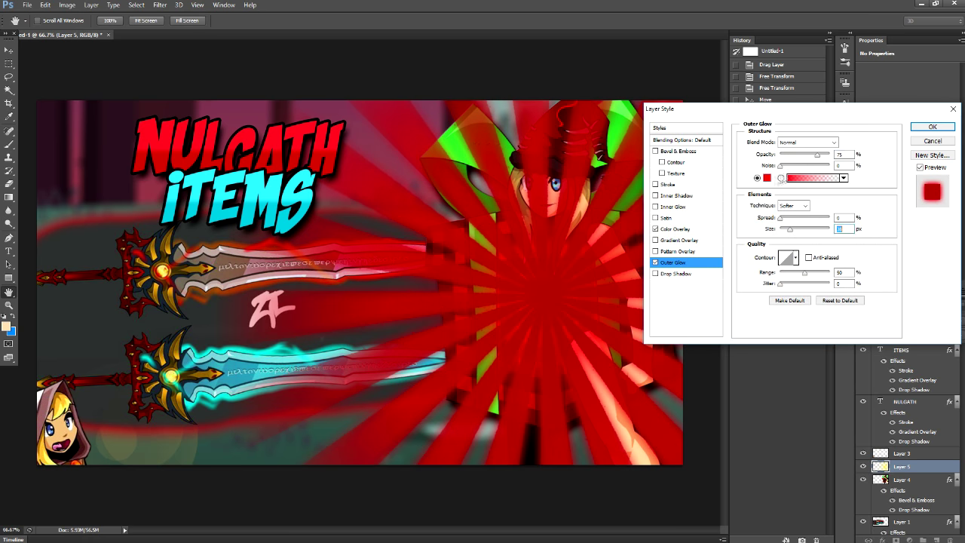
Step: Set the rays' glow colour to cyan 26e0fe and move the rays layer down to just above the forest background
left_click(767, 178)
left_click(623, 122)
left_click(277, 193)
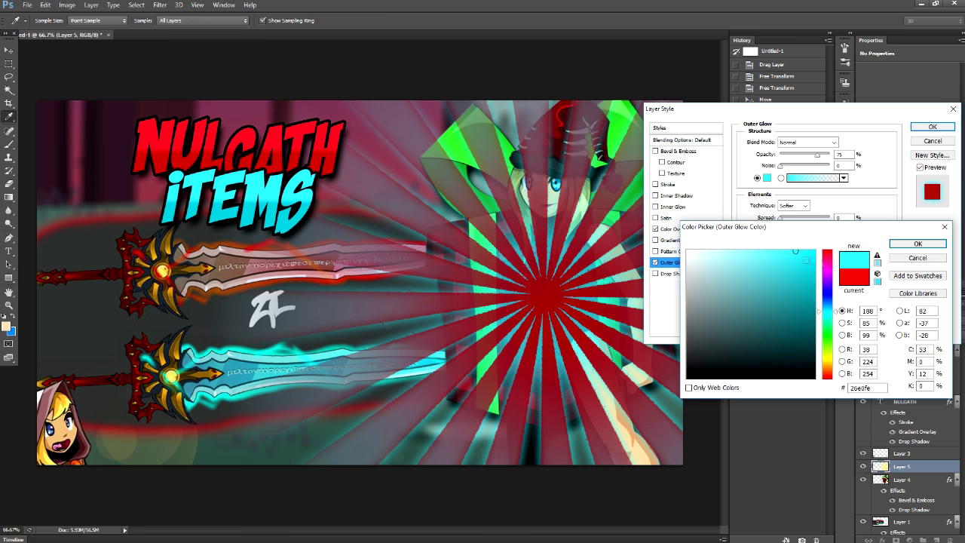
left_click(918, 243)
left_click(933, 127)
mouse_move(901, 452)
left_mouse_down()
mouse_move(917, 500)
mouse_move(912, 517)
mouse_move(906, 468)
left_mouse_up()
Step: Try the orange glow colour ffa800 on the rays layer, and turn its Outer Glow off
left_click(883, 540)
left_click(904, 524)
left_click(767, 178)
left_click(829, 366)
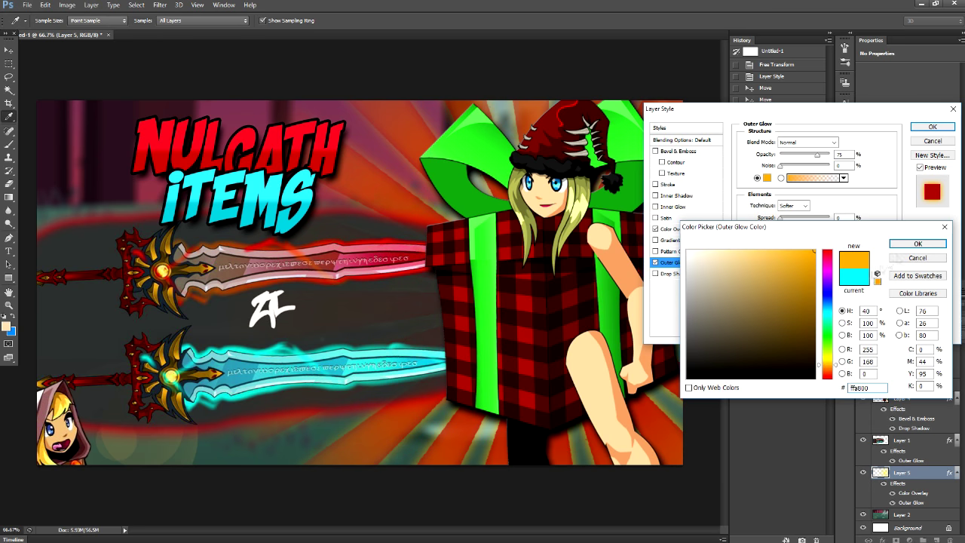
key("Escape")
left_click(655, 262)
left_click_drag(836, 112, 686, 38)
key("Return")
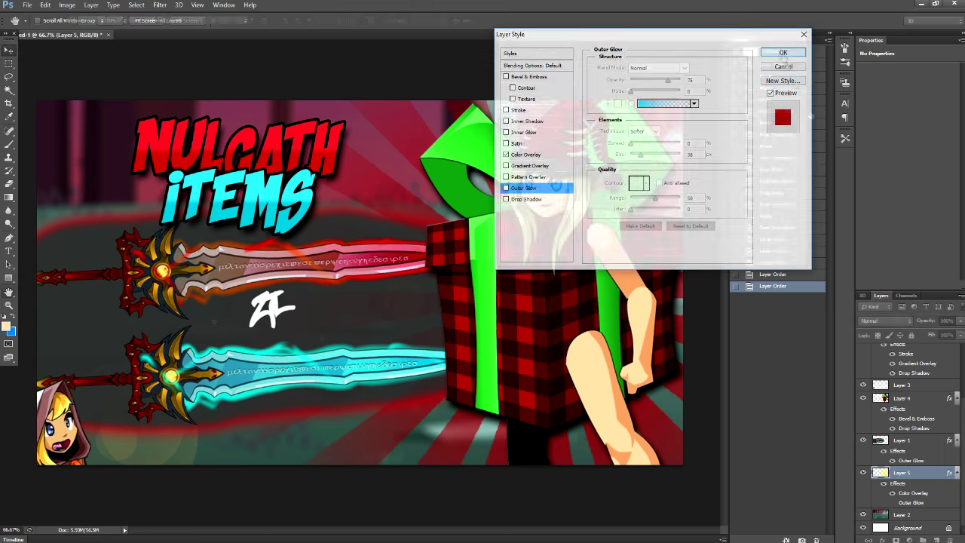
Step: Toggle the swords layer's visibility to compare the composition with and without it
left_click(863, 442)
left_click(863, 442)
left_click(863, 441)
left_click(863, 441)
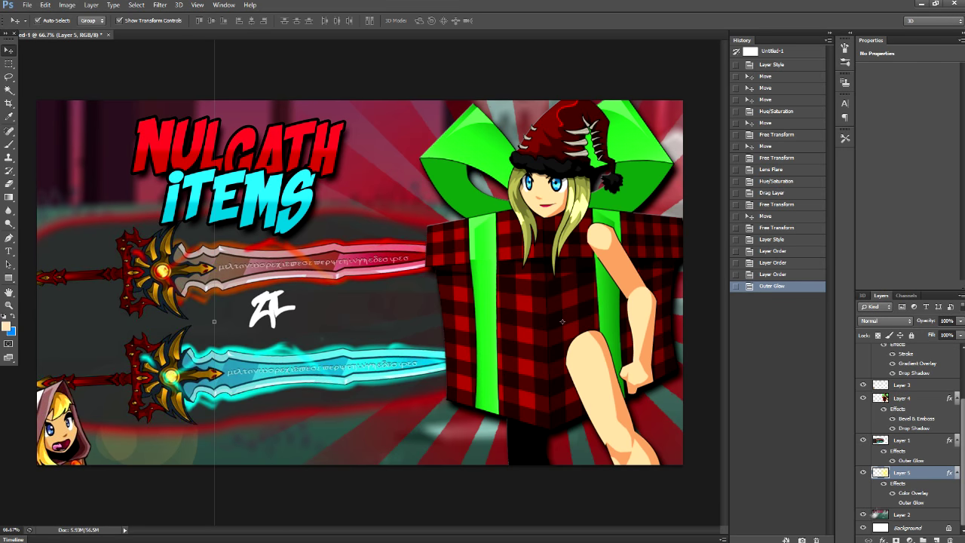
Step: Open the question-marks image, copy its graphic into the composition and close the source file
key("ctrl+o")
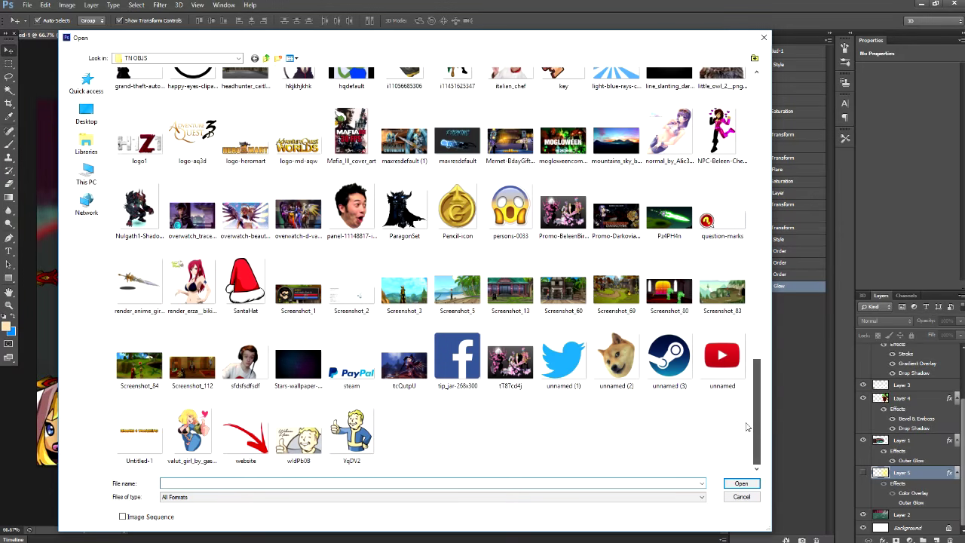
double_click(723, 218)
left_click_drag(192, 36, 86, 41)
left_click_drag(54, 86, 356, 122)
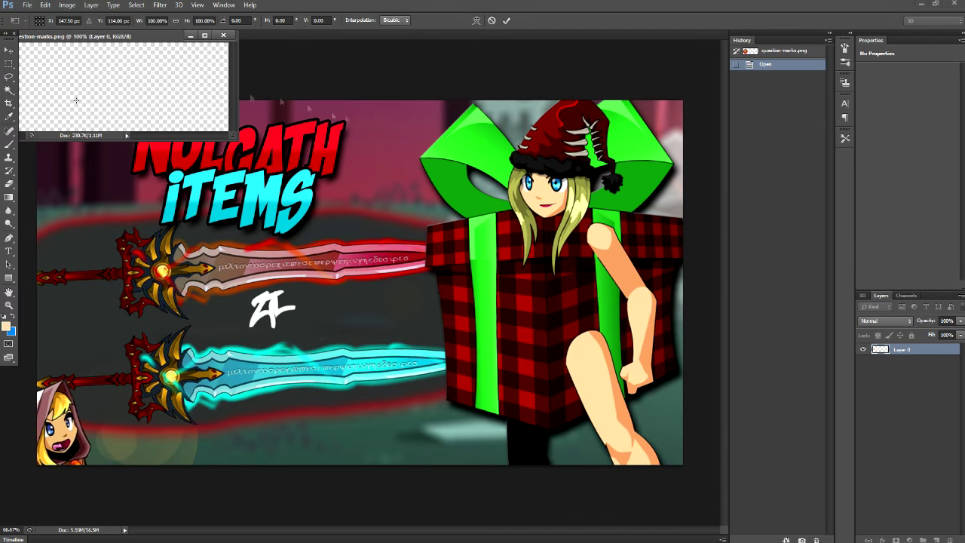
left_click(507, 21)
left_click_drag(47, 91, 347, 155)
left_click(224, 35)
Step: Free-transform the question-mark graphic and move it behind the left edge of the NULGATH ITEMS title
left_click_drag(372, 120, 389, 137)
left_click_drag(344, 157, 187, 172)
key("Return")
Step: Add a Stroke effect to the question-mark graphic and bring its layer in front of the title text
left_click(882, 540)
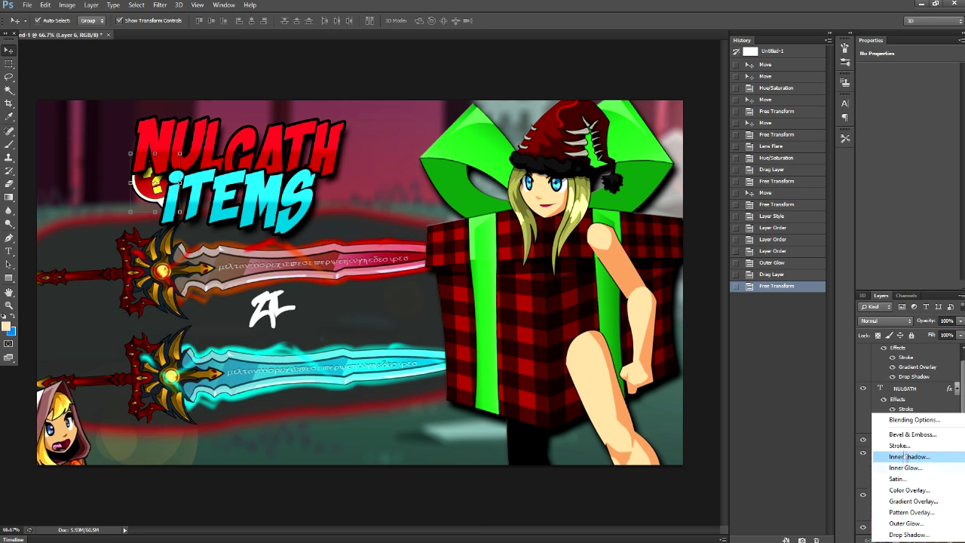
left_click(891, 447)
left_click(782, 52)
left_click_drag(902, 527, 914, 388)
Step: Free-transform the question-mark graphic so it stands upright at the title's left edge, and place its layer below the NULGATH text
left_click_drag(141, 218, 144, 219)
mouse_move(161, 172)
left_mouse_down()
mouse_move(144, 180)
mouse_move(154, 181)
left_mouse_up()
left_click_drag(170, 215, 218, 118)
left_click_drag(215, 84, 119, 129)
left_click_drag(155, 166, 150, 173)
left_click(506, 22)
left_click_drag(907, 387, 923, 461)
Step: Move the question-mark graphic clear of the title and clean it up with the Eraser
mouse_move(123, 136)
left_mouse_down()
mouse_move(77, 366)
mouse_move(74, 174)
mouse_move(82, 151)
mouse_move(230, 79)
mouse_move(134, 164)
mouse_move(147, 184)
mouse_move(357, 172)
left_mouse_up()
key("e")
key("v")
Step: Duplicate the question-mark layer and move the copy beside the right end of the NULGATH title
right_click(898, 442)
left_click(856, 63)
left_click(570, 164)
Step: Rotate the copied question-mark graphic with Free Transform and tuck it behind the right end of ITEMS
key("ctrl+t")
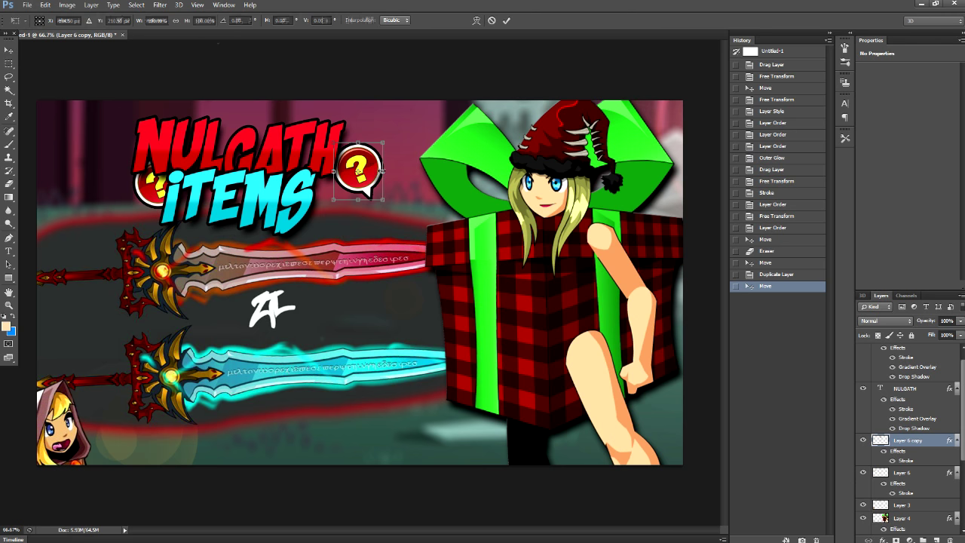
left_click(507, 20)
key("ctrl+t")
left_click_drag(386, 138, 395, 175)
left_click_drag(372, 178, 345, 243)
left_click(506, 21)
Step: Apply Bevel & Emboss and Drop Shadow effects to Layer 3 and nudge the hooded character in the lower-left corner of the canvas
left_click(883, 540)
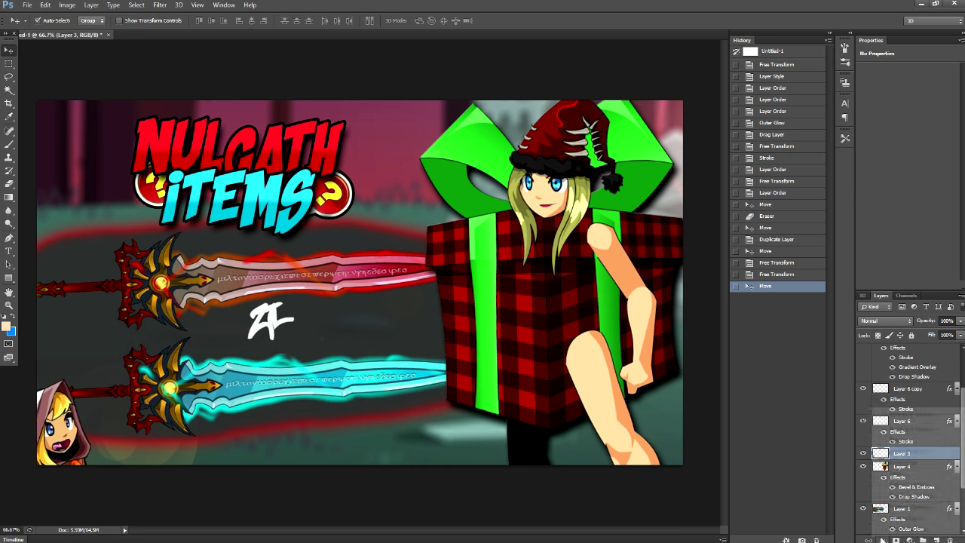
left_click(896, 535)
left_click(783, 53)
mouse_move(70, 427)
left_mouse_down()
mouse_move(103, 403)
mouse_move(73, 424)
left_mouse_up()
Step: Open the Save As dialog for the finished composition
left_click(27, 6)
left_click(45, 129)
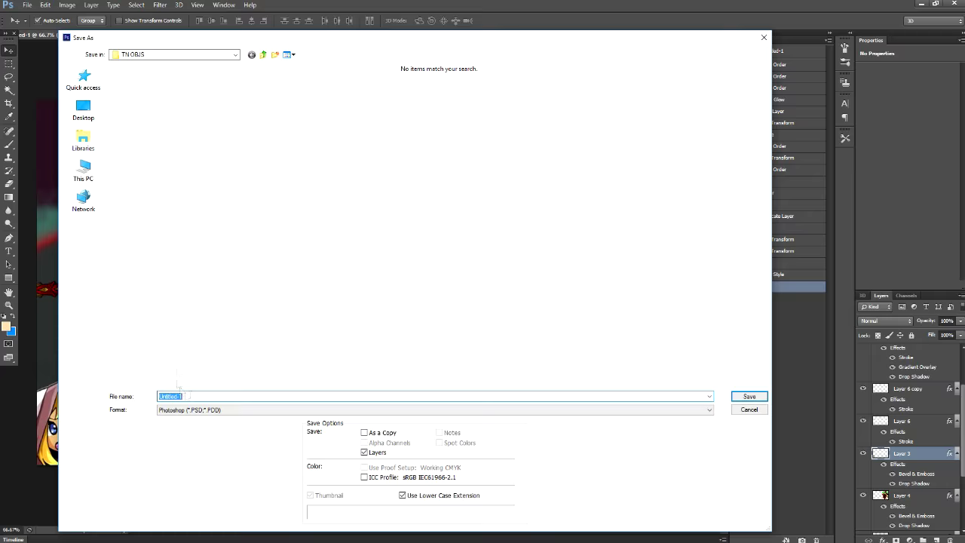